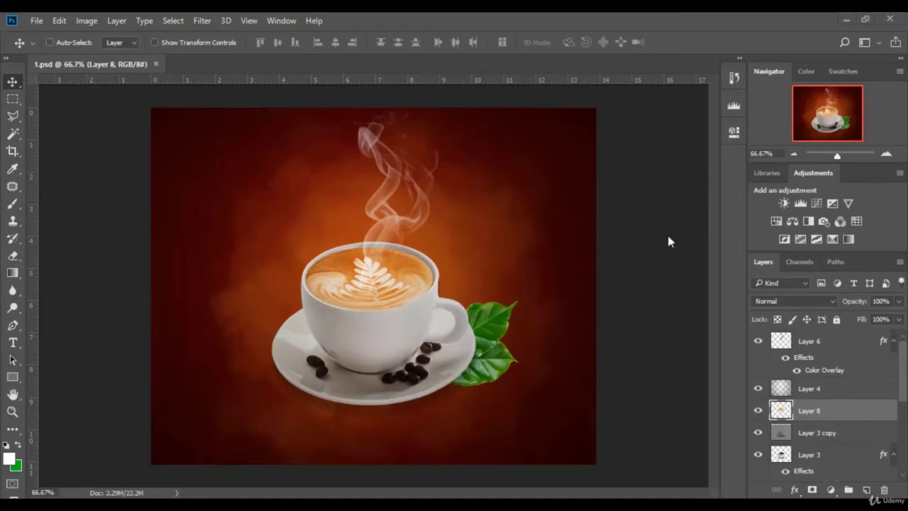
# - Close 1.psd and create a new 1000 × 800 px, 72 ppi document with a white background
pyautogui.click(156, 64)
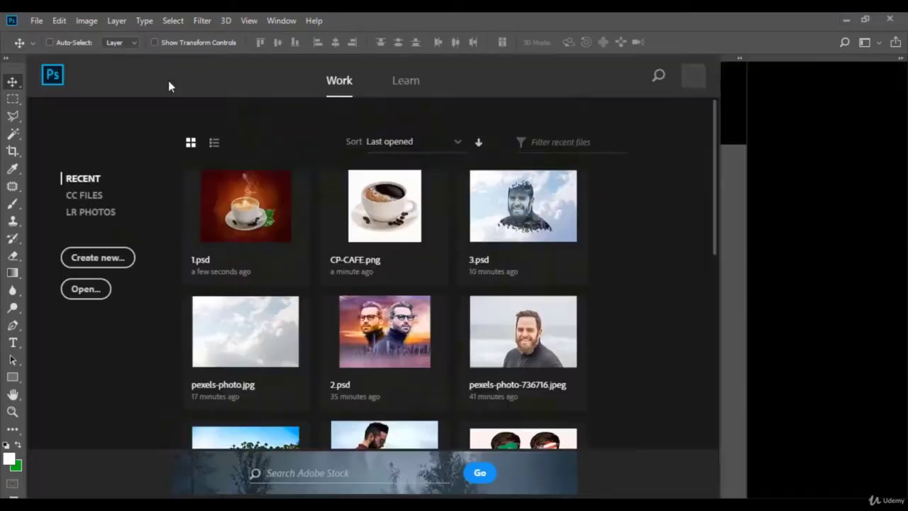
pyautogui.click(37, 20)
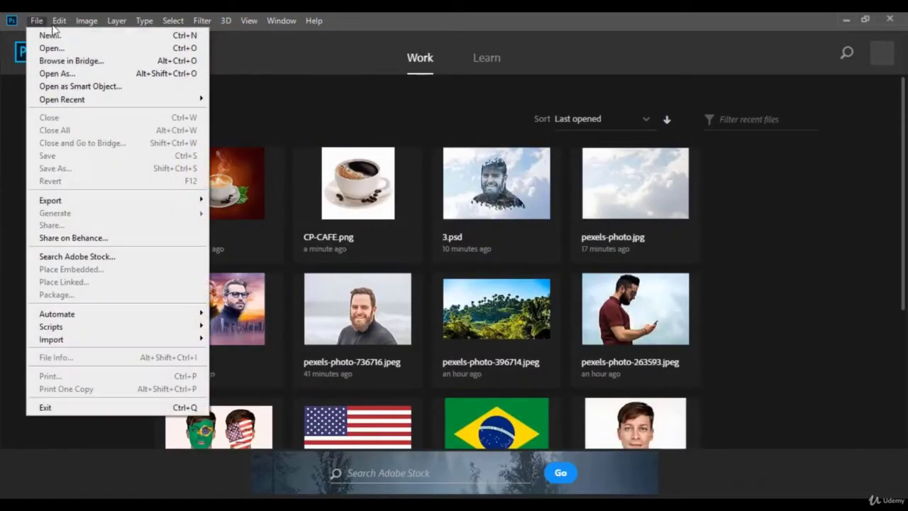
pyautogui.click(51, 35)
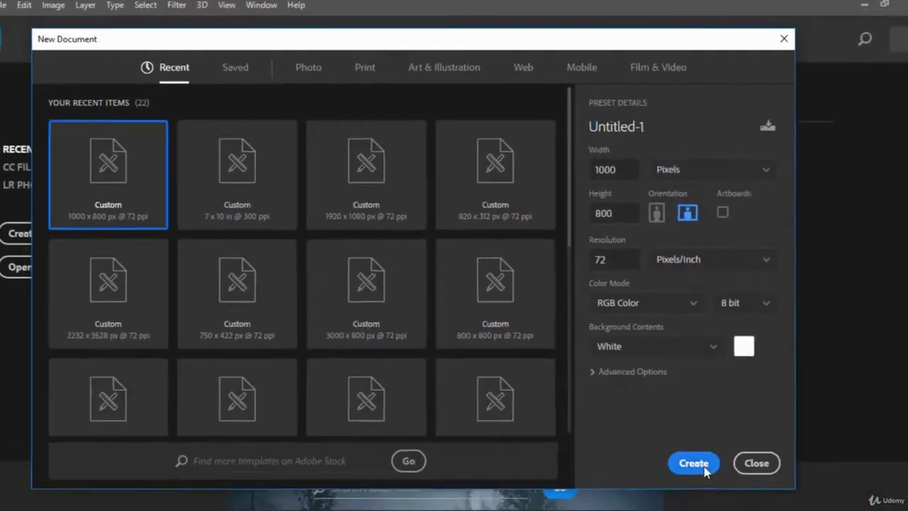
pyautogui.click(693, 462)
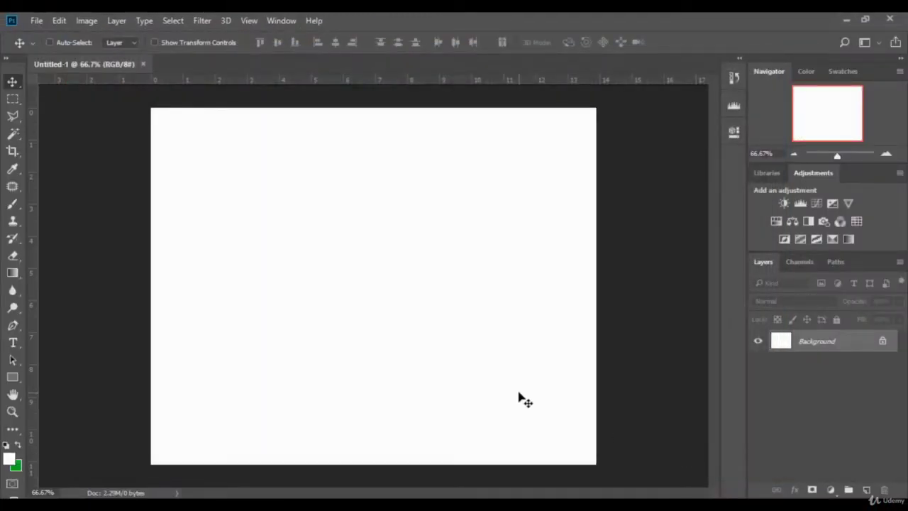
# - Duplicate the Background layer to create 'Background copy'
pyautogui.rightClick(839, 344)
pyautogui.click(812, 182)
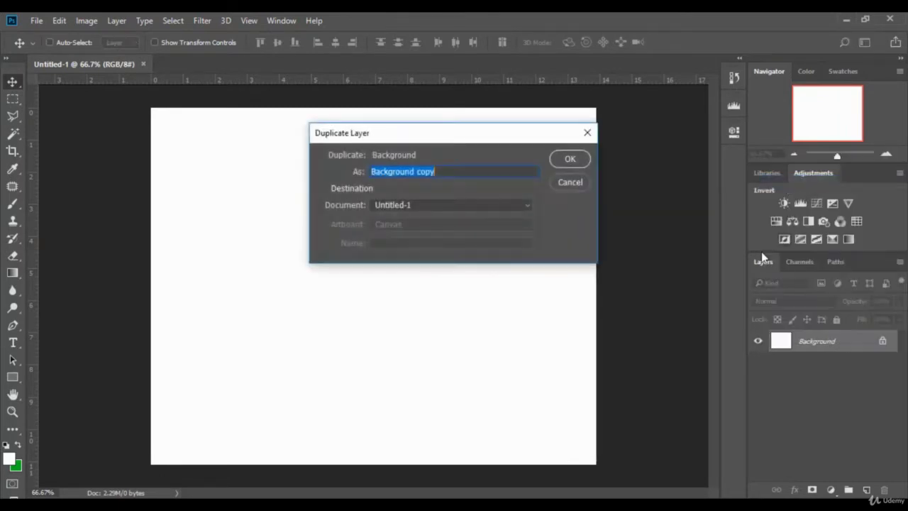
pyautogui.click(566, 159)
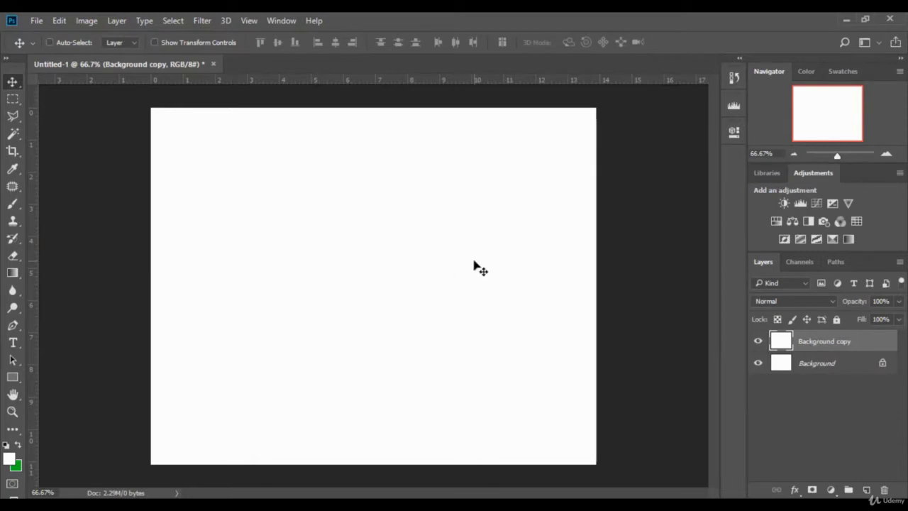
# - Give Background copy a Gradient Overlay layer style with the Radial style
pyautogui.rightClick(819, 344)
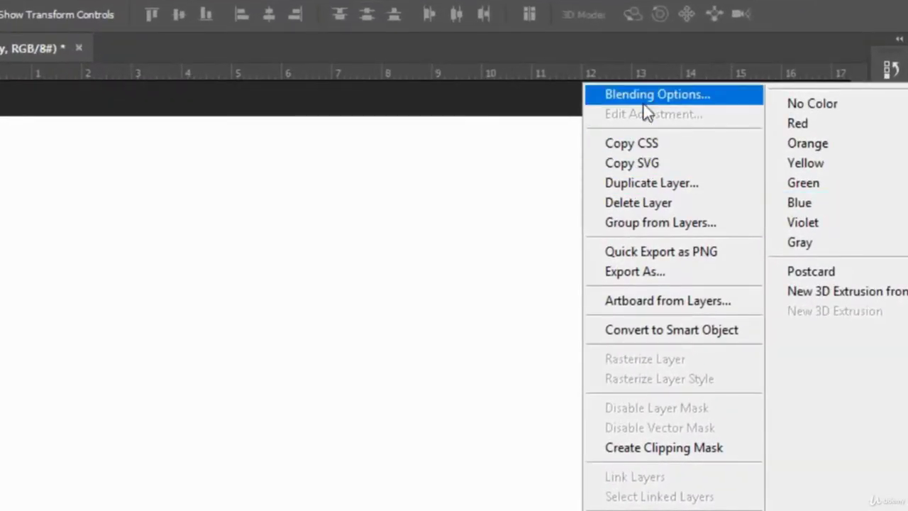
pyautogui.click(577, 97)
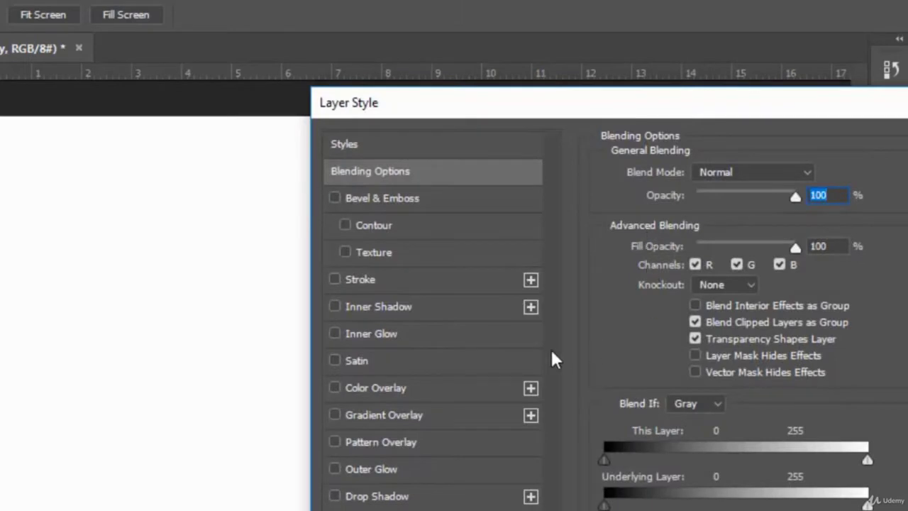
pyautogui.click(334, 414)
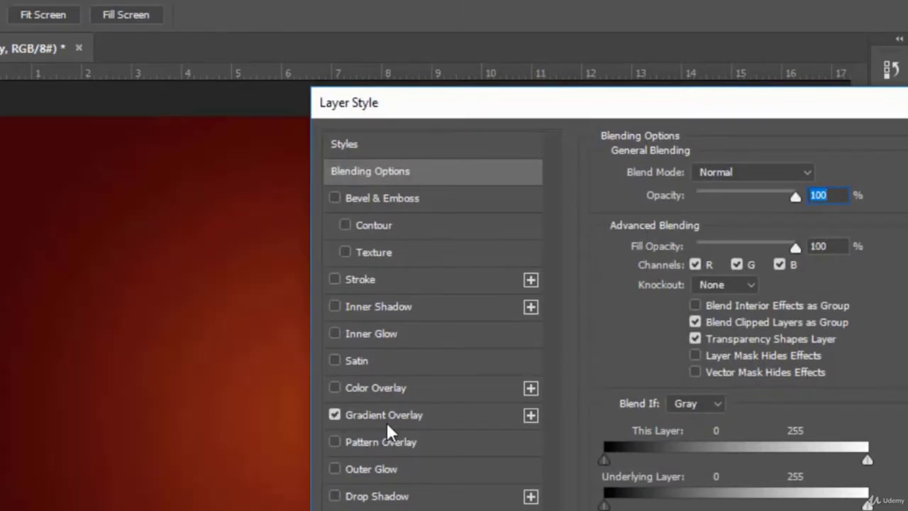
pyautogui.click(402, 415)
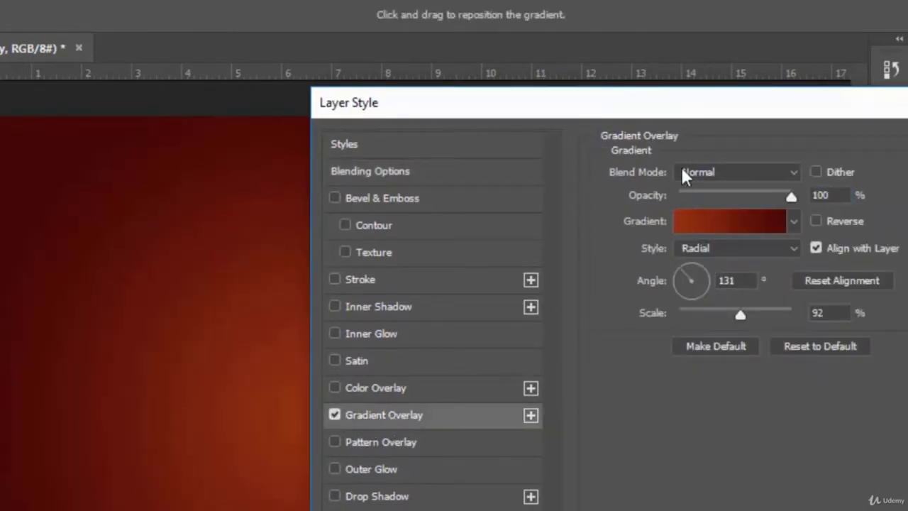
pyautogui.click(724, 248)
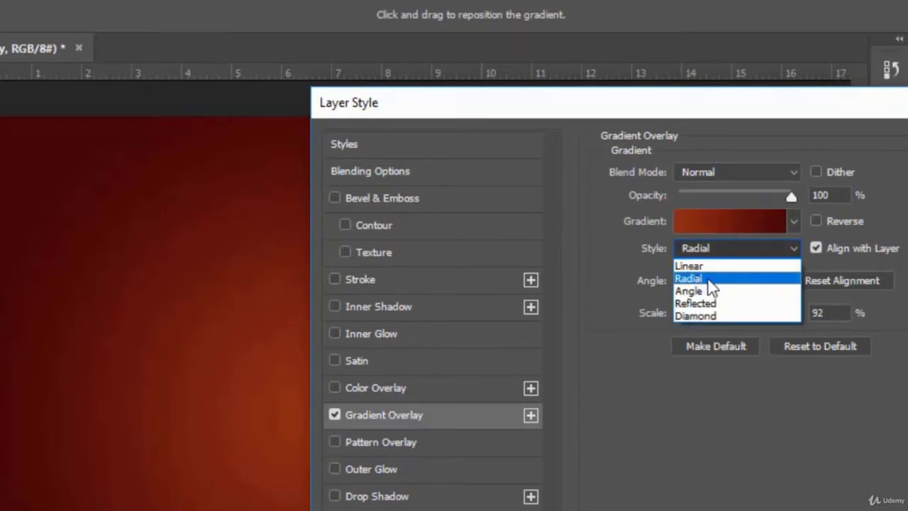
pyautogui.click(709, 281)
# - Open the Gradient Editor and inspect the left stop's red-orange colour, 8b2814
pyautogui.click(727, 215)
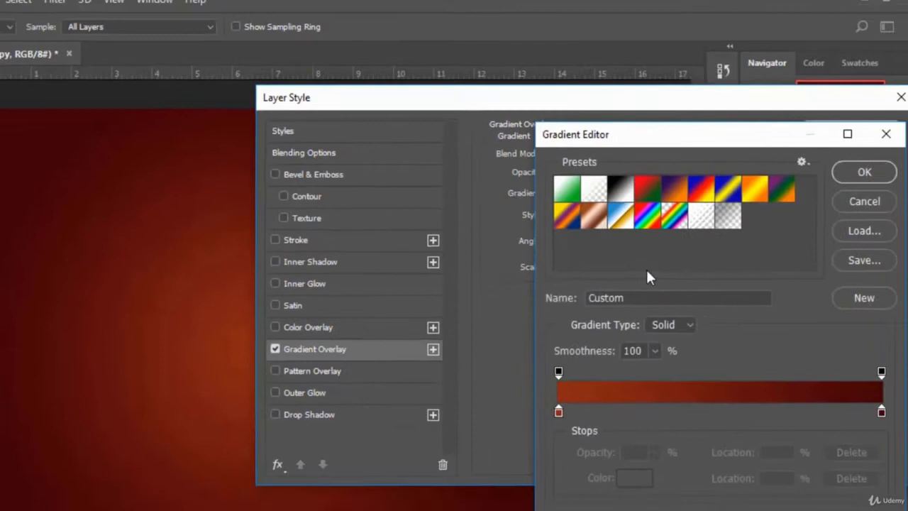
pyautogui.click(556, 411)
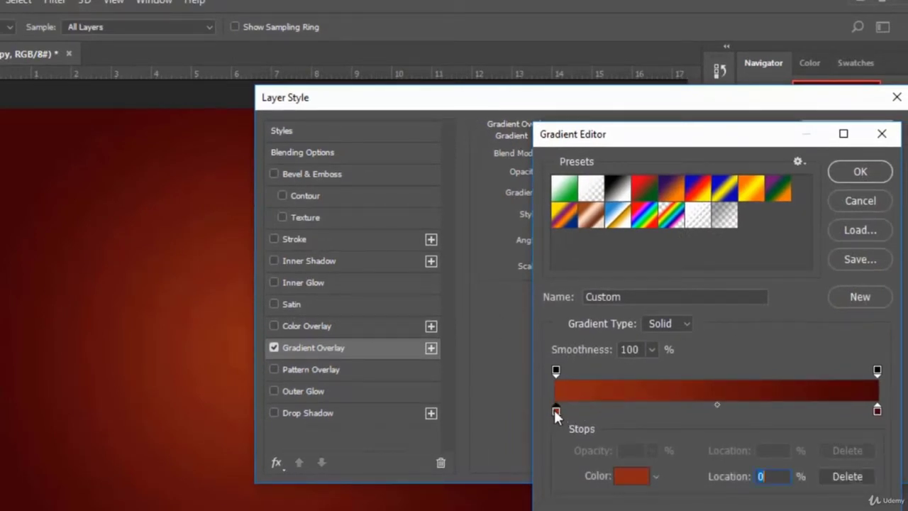
pyautogui.click(637, 477)
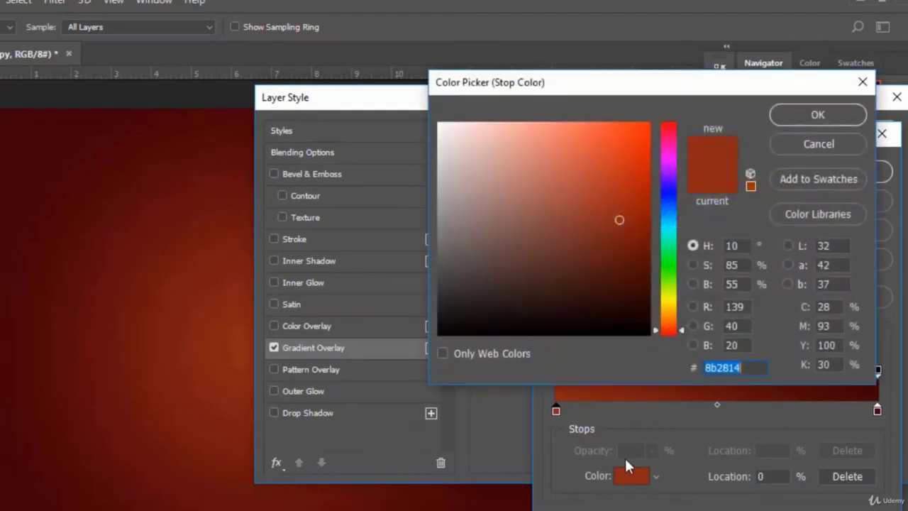
pyautogui.click(741, 367)
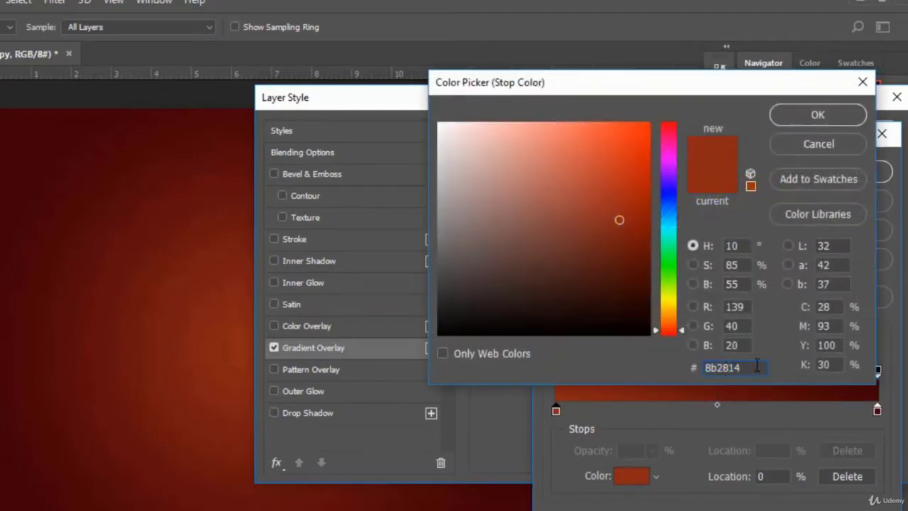
pyautogui.moveTo(757, 366); pyautogui.dragTo(663, 366)
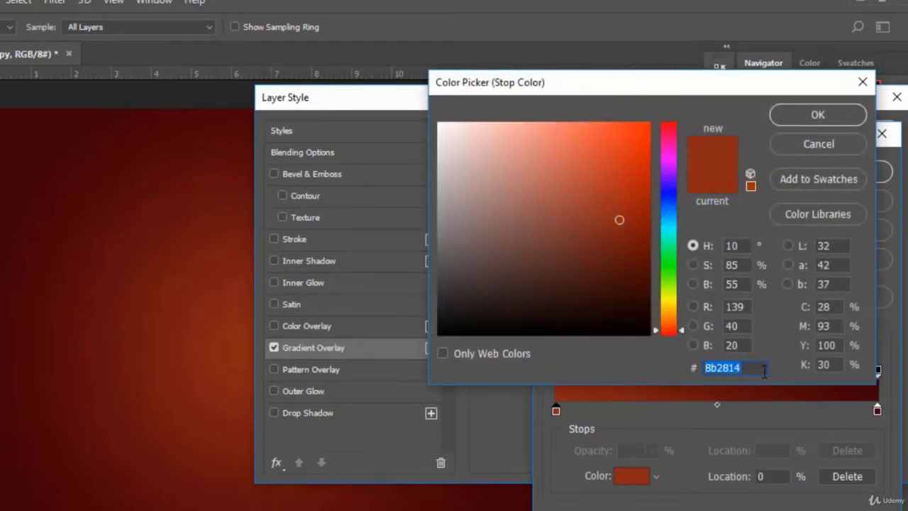
pyautogui.click(762, 367)
pyautogui.click(834, 118)
# - Inspect the right stop's colour 420108, then apply the Violet, Orange preset
pyautogui.click(878, 410)
pyautogui.doubleClick(877, 410)
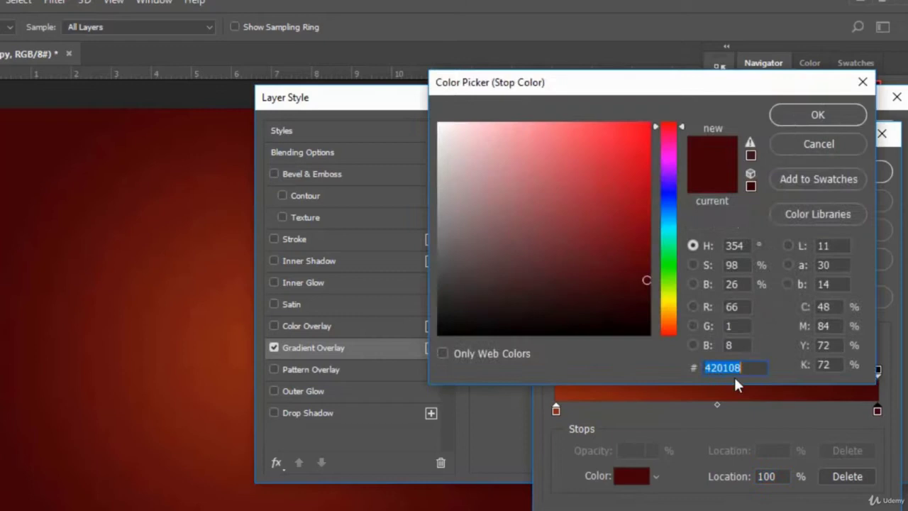
pyautogui.click(756, 367)
pyautogui.moveTo(761, 367); pyautogui.dragTo(618, 365)
pyautogui.click(847, 116)
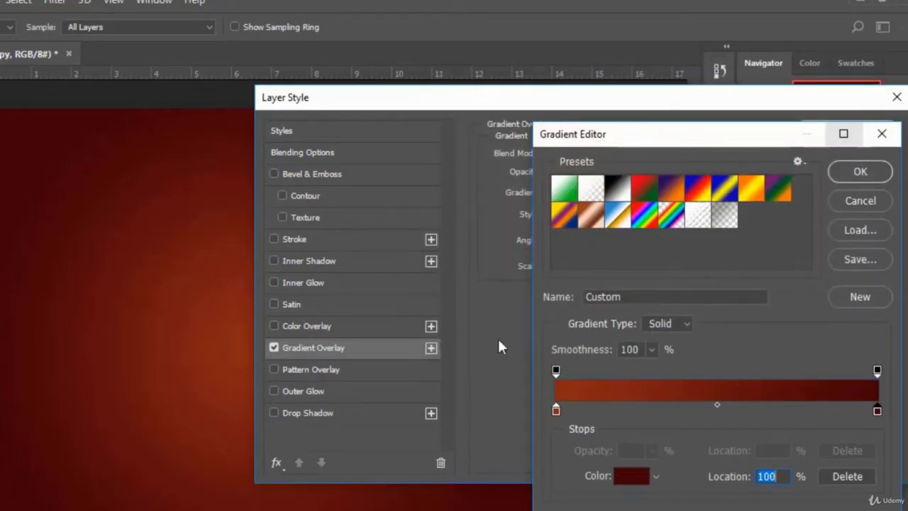
pyautogui.click(665, 190)
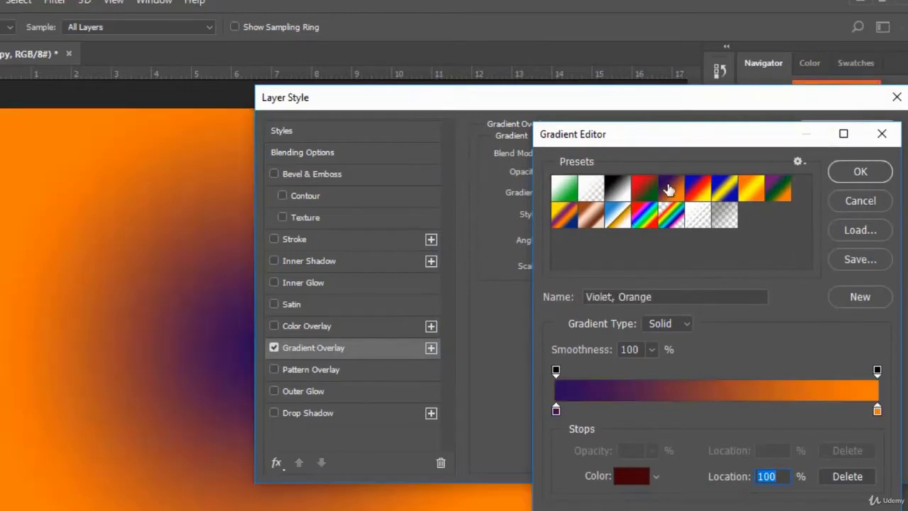
pyautogui.click(635, 195)
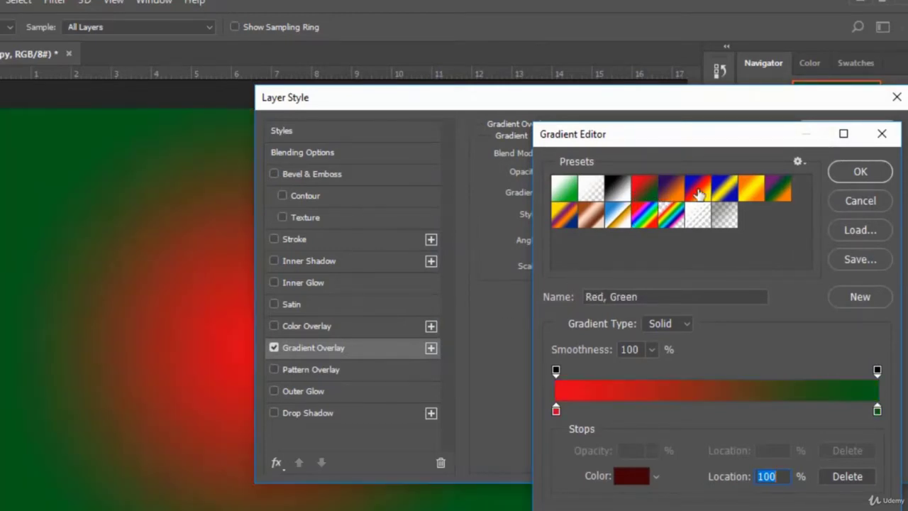
pyautogui.click(672, 195)
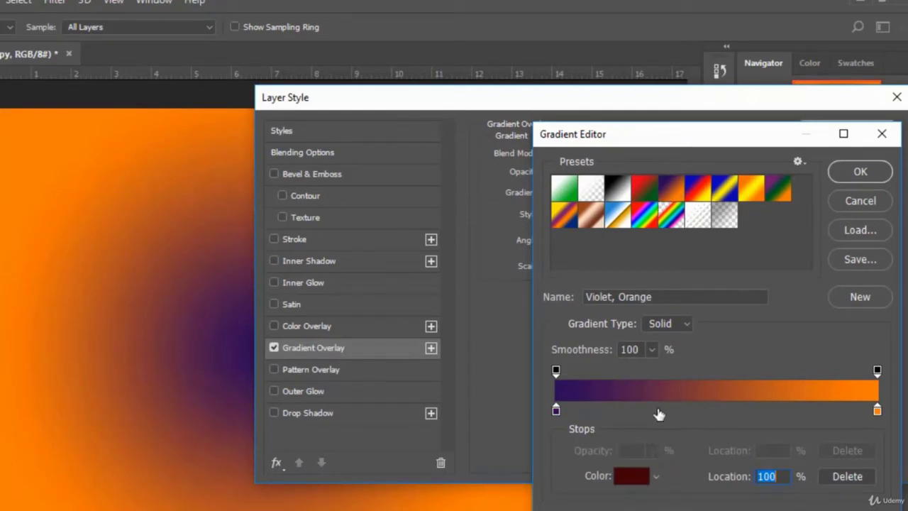
# - Set the left gradient stop to dark red 7a0101
pyautogui.click(556, 410)
pyautogui.click(625, 476)
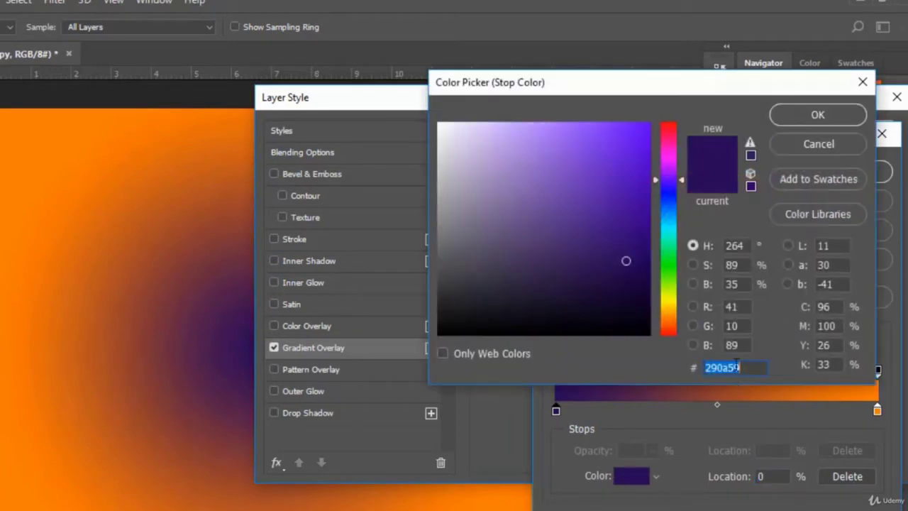
pyautogui.click(670, 331)
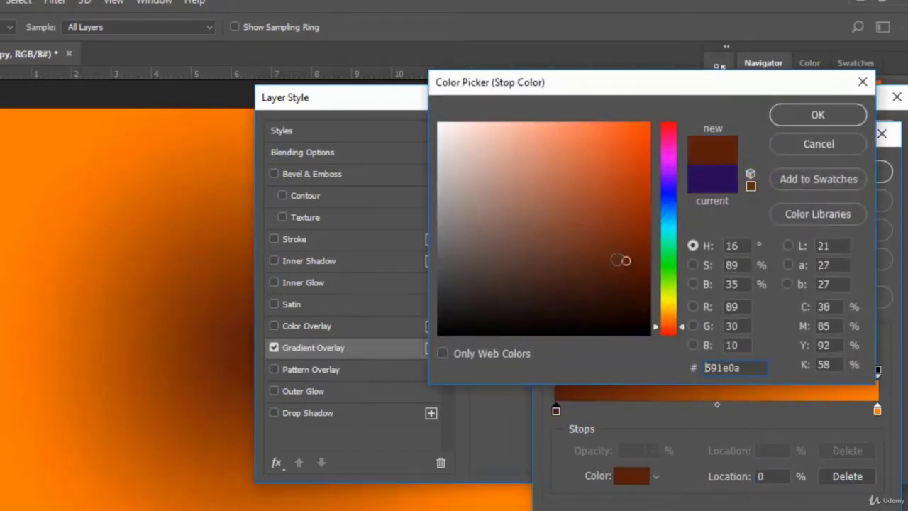
pyautogui.moveTo(623, 259); pyautogui.dragTo(634, 240)
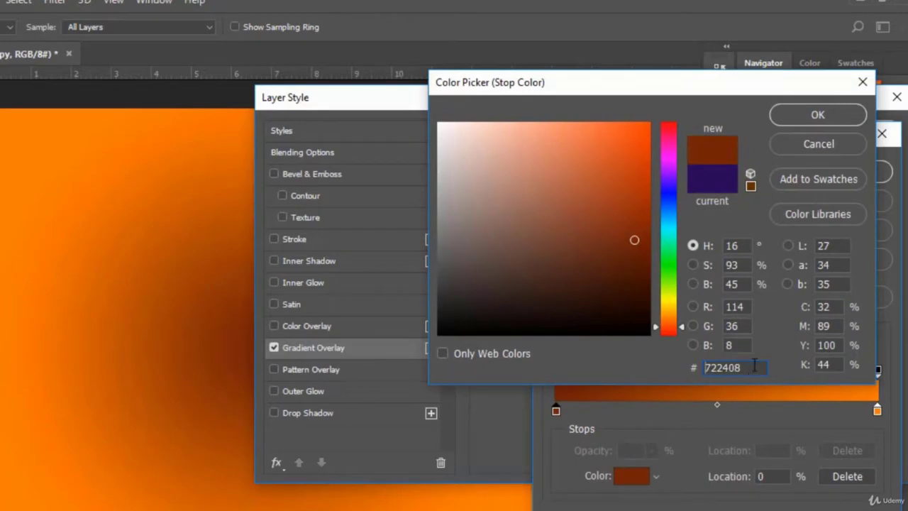
pyautogui.click(730, 366)
pyautogui.write('7')
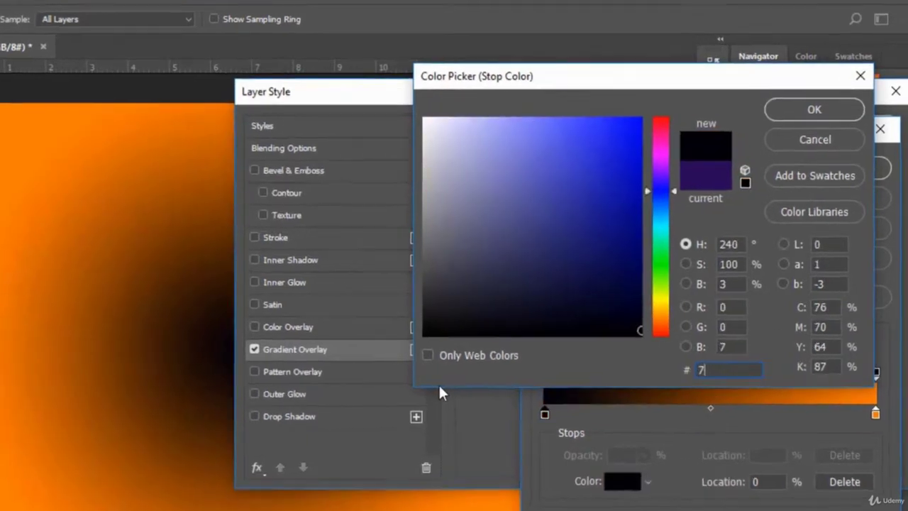
pyautogui.write('a')
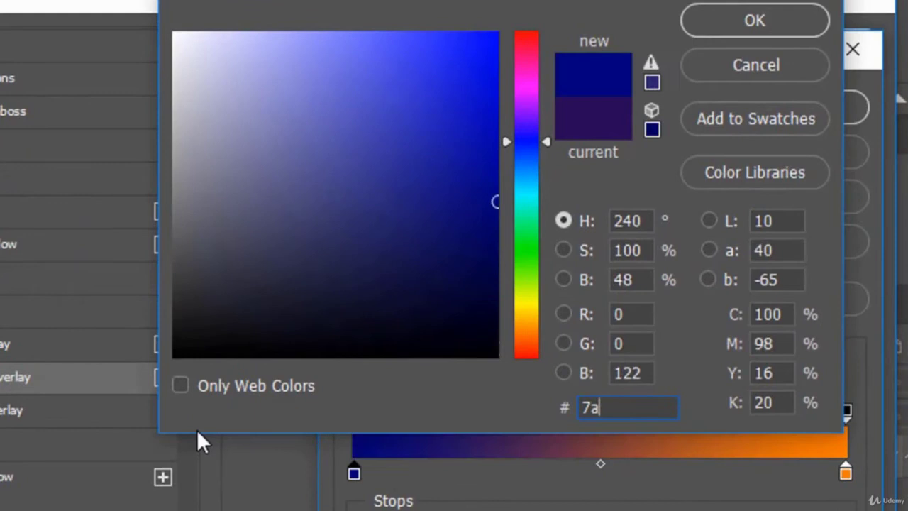
pyautogui.write('0101')
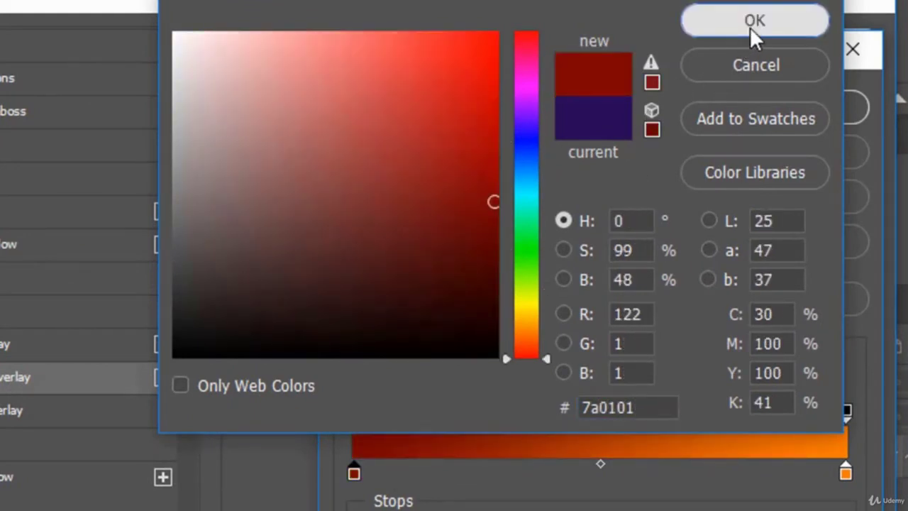
pyautogui.click(750, 27)
# - Set the right stop to dark maroon 4e0108 and apply the gradient overlay
pyautogui.doubleClick(847, 471)
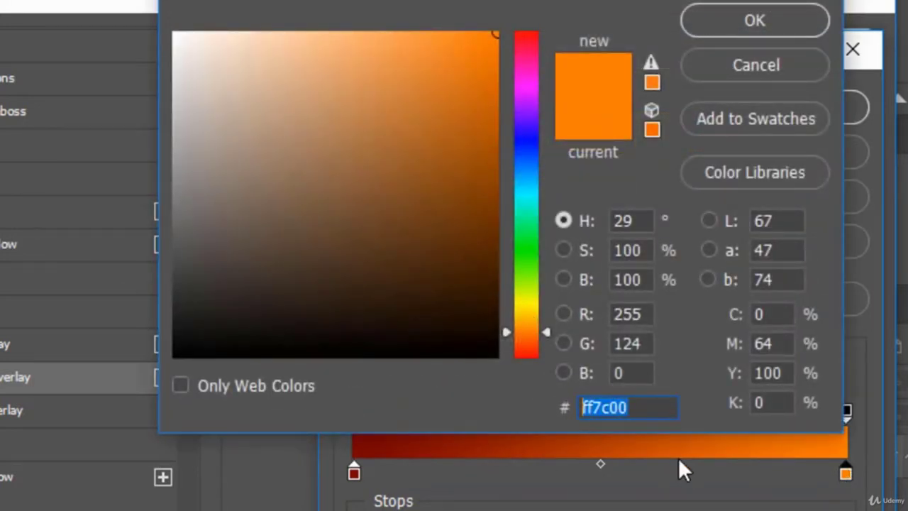
pyautogui.write('4e0108')
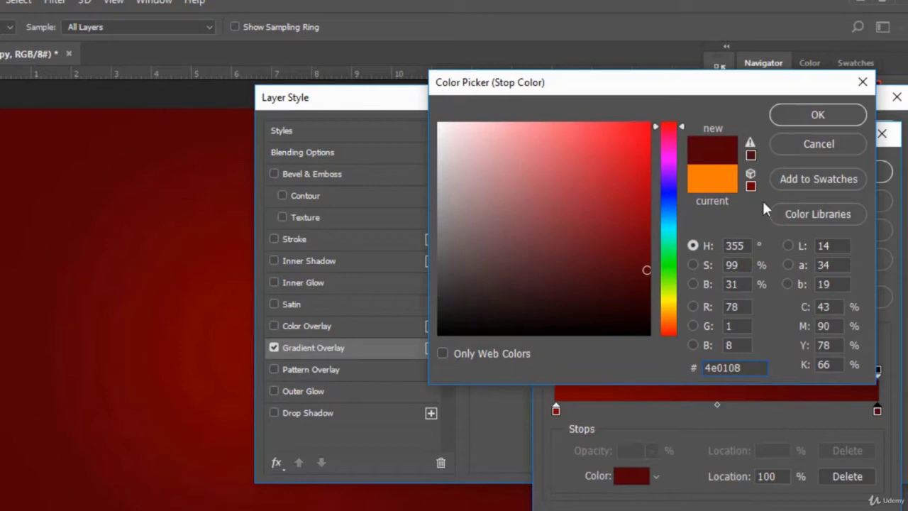
pyautogui.click(818, 115)
pyautogui.click(859, 171)
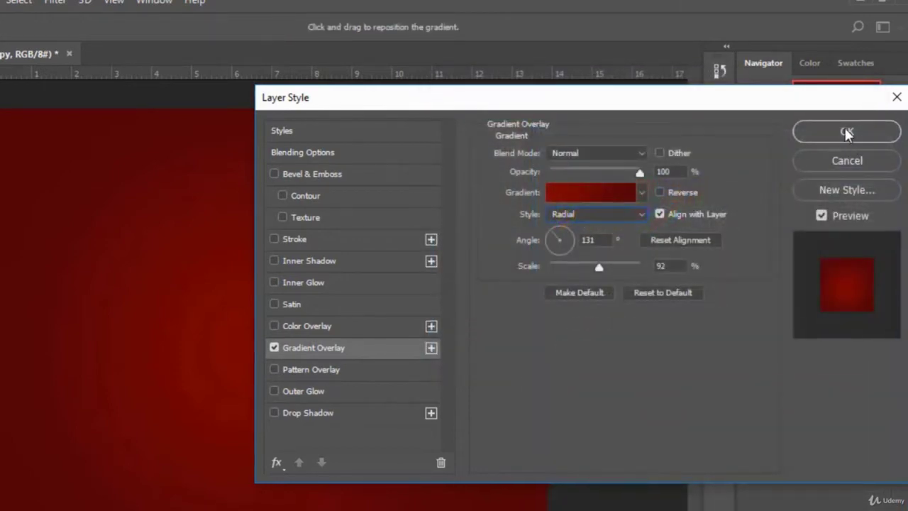
pyautogui.click(847, 133)
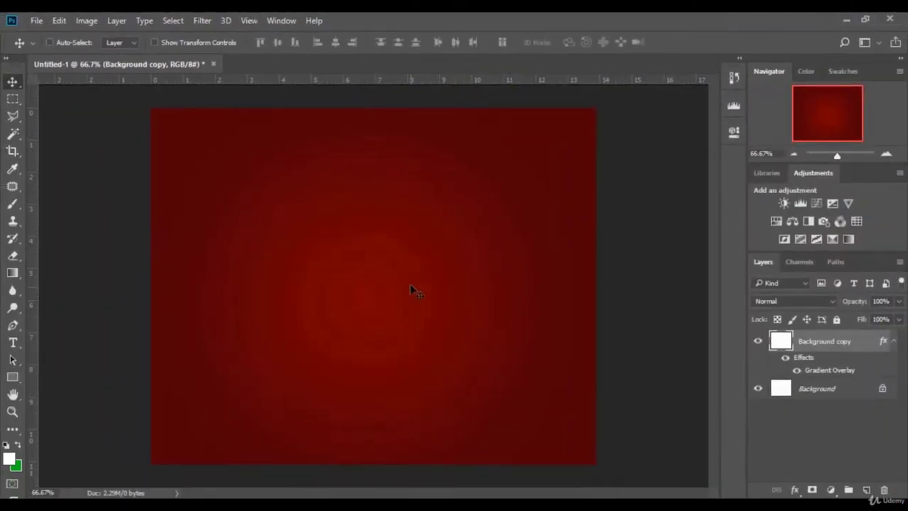
# - Select the Brush tool with the 3500 px brush from Free Powder Photoshop Brushes 3
pyautogui.click(893, 341)
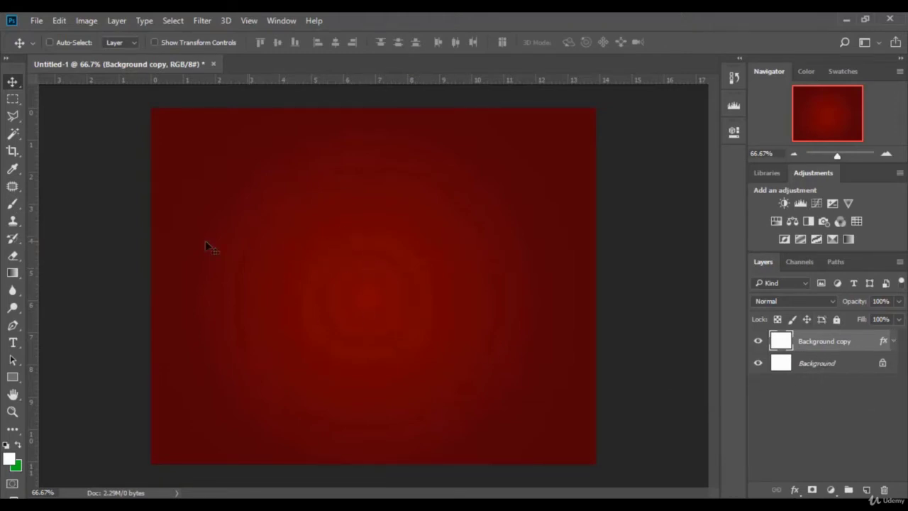
pyautogui.click(12, 203)
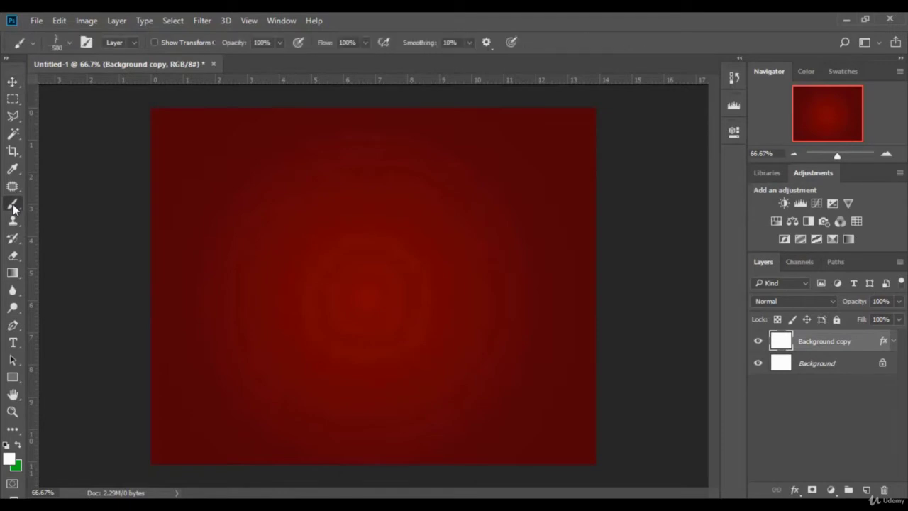
pyautogui.click(69, 46)
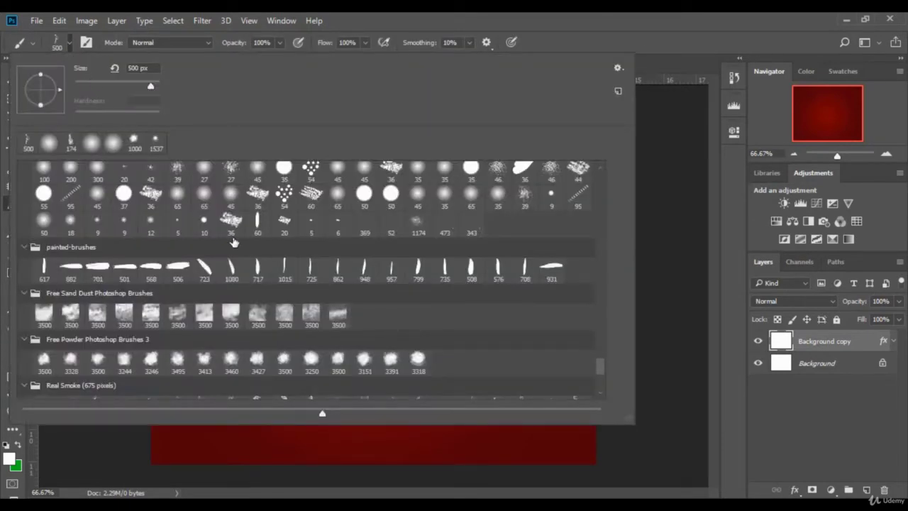
pyautogui.moveTo(597, 366)
pyautogui.mouseDown()
pyautogui.moveTo(594, 174)
pyautogui.moveTo(617, 375)
pyautogui.mouseUp()
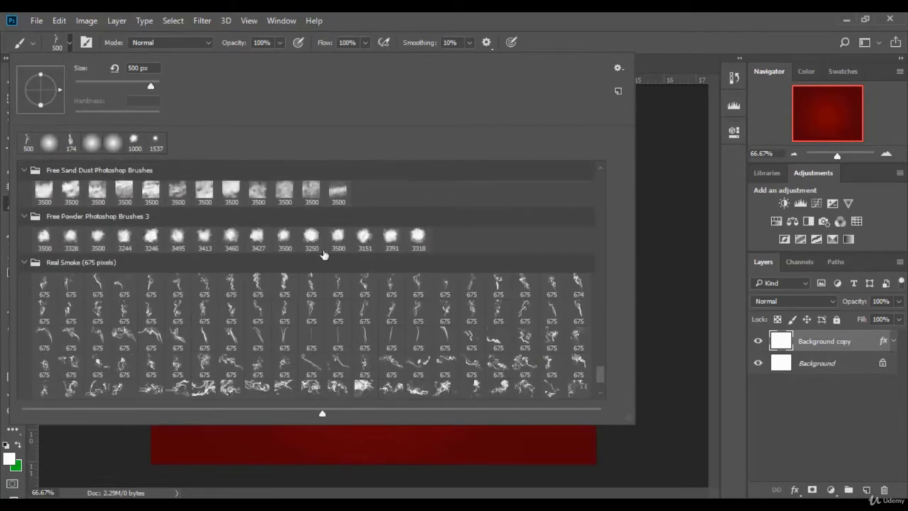
pyautogui.click(284, 245)
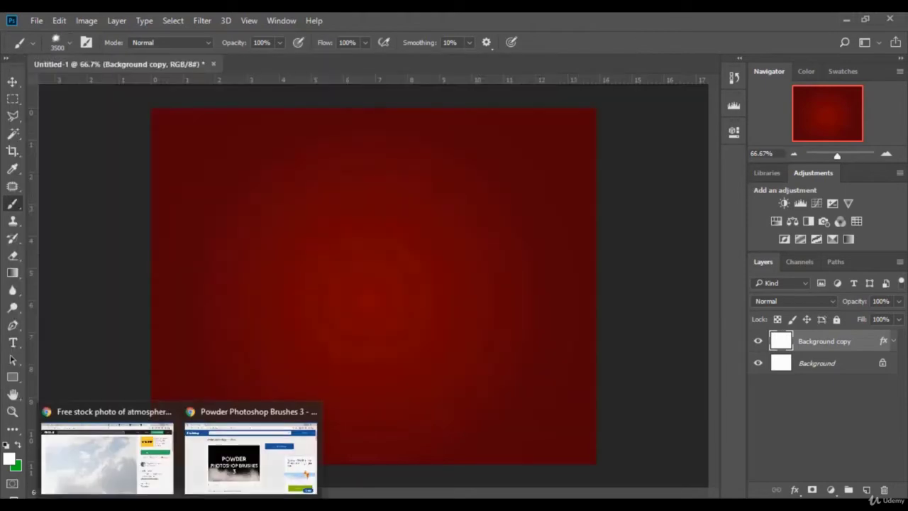
# - View the Brusheezy Powder Photoshop Brushes 3 page, then bring up the Word note with its link
pyautogui.click(249, 482)
pyautogui.scroll(-3, 344, 277)
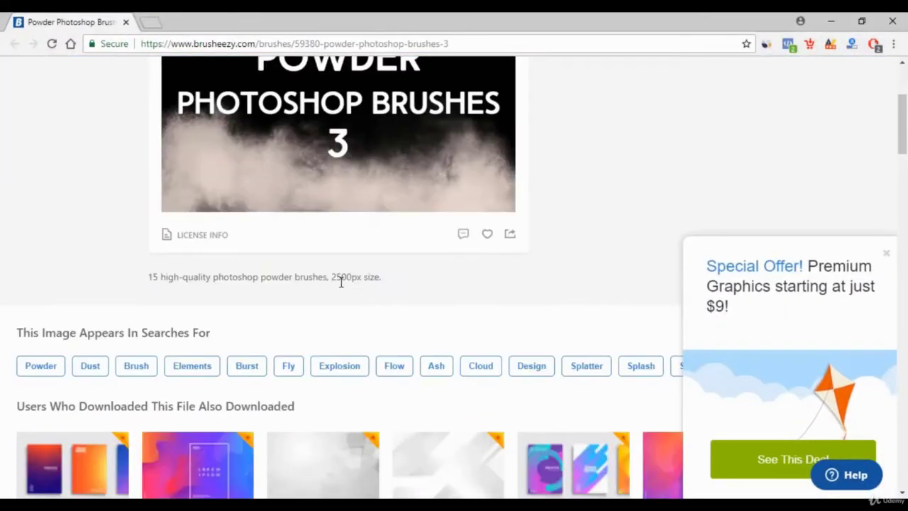
pyautogui.scroll(3, 340, 277)
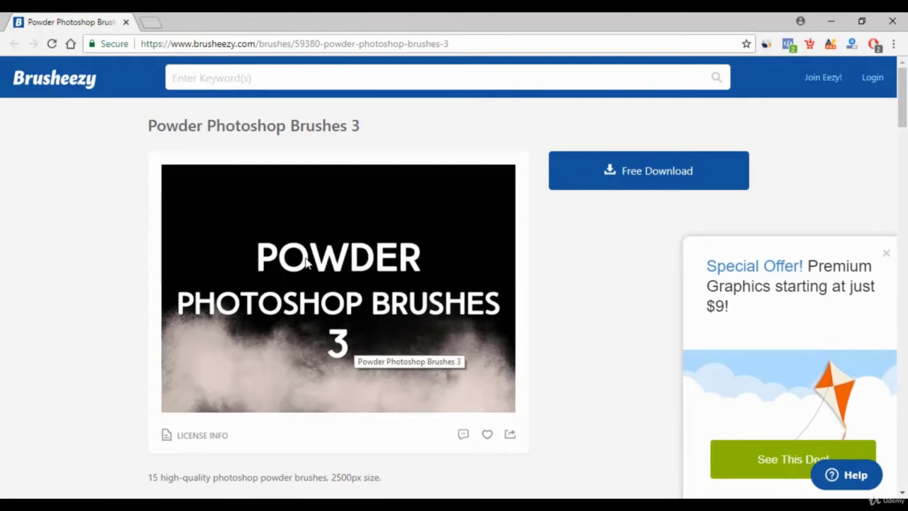
pyautogui.click(607, 505)
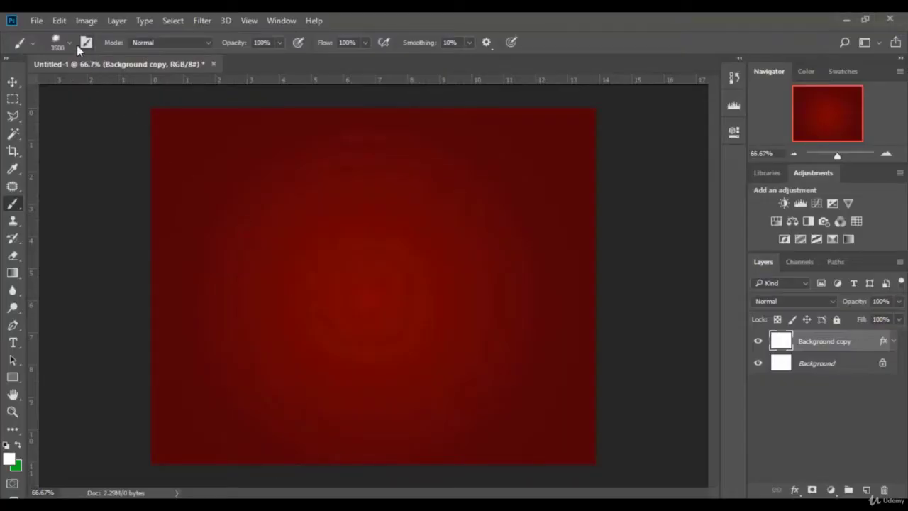
# - Resize the powder brush to 1000 px in the canvas brush picker
pyautogui.rightClick(250, 200)
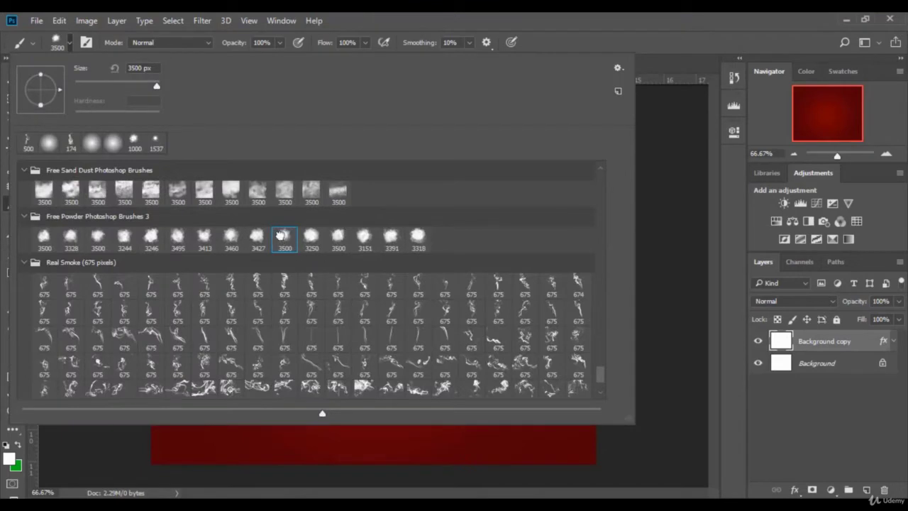
pyautogui.moveTo(155, 88); pyautogui.dragTo(150, 87)
pyautogui.press('Up')
pyautogui.press('Up')
pyautogui.moveTo(154, 89); pyautogui.dragTo(152, 89)
pyautogui.write('1000')
pyautogui.press('Return')
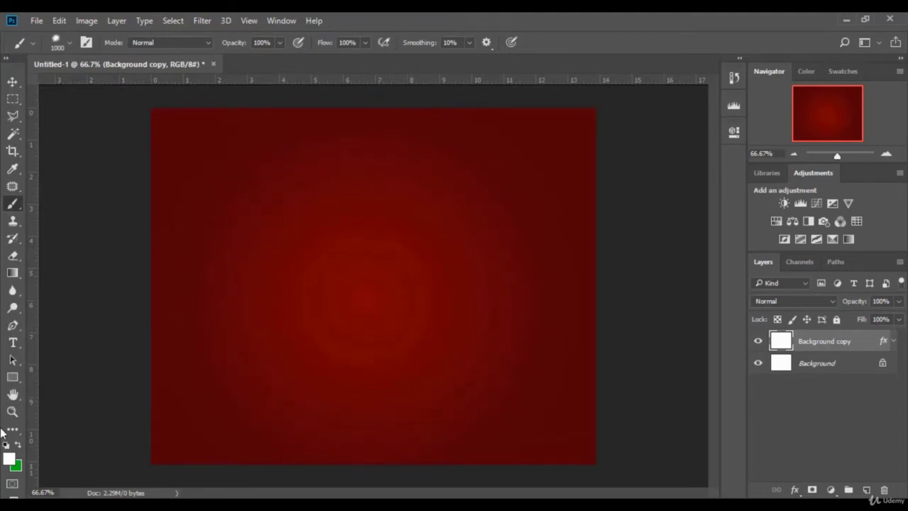
# - Set the foreground colour to a saturated orange
pyautogui.click(9, 459)
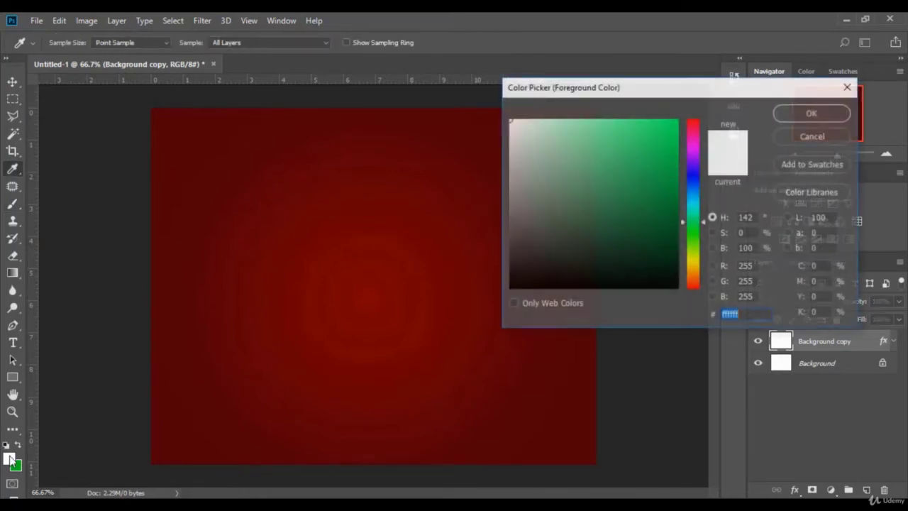
pyautogui.click(693, 273)
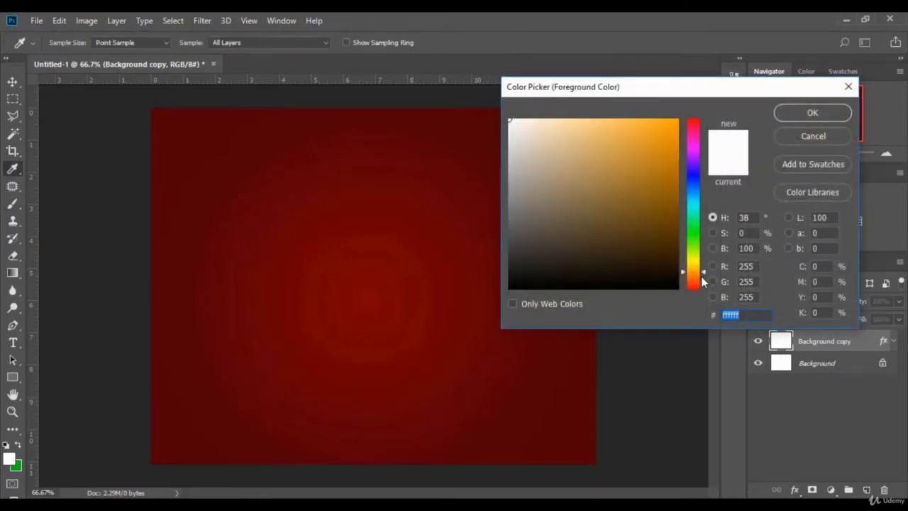
pyautogui.click(702, 277)
pyautogui.click(670, 137)
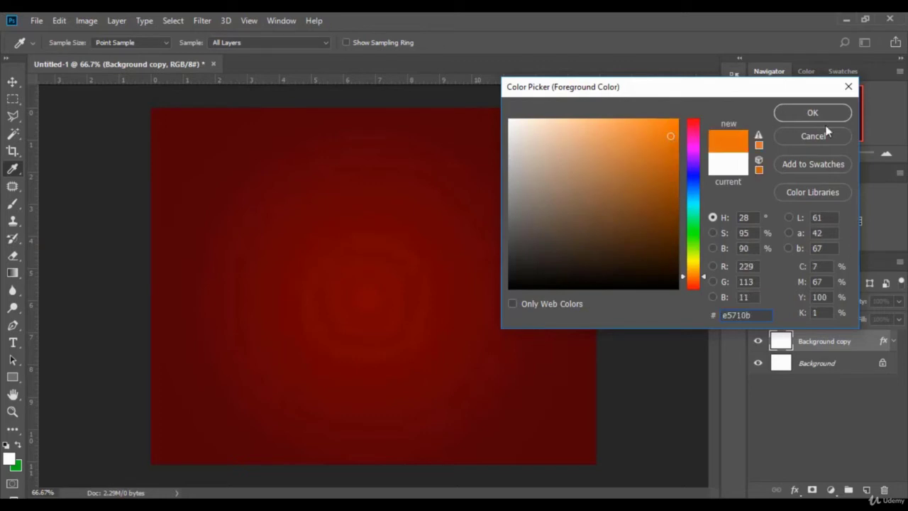
pyautogui.click(828, 115)
# - Stamp an orange powder cloud on a new Layer 1 at 59% opacity
pyautogui.click(867, 490)
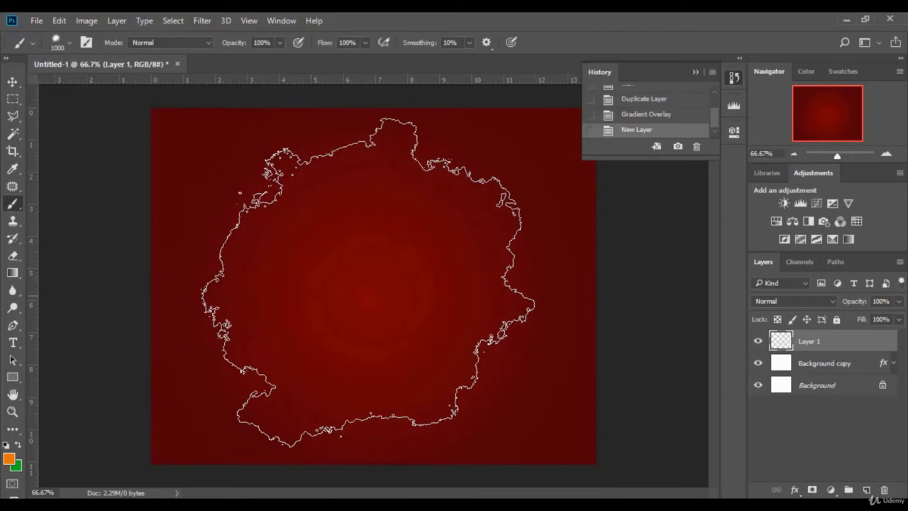
pyautogui.click(369, 282)
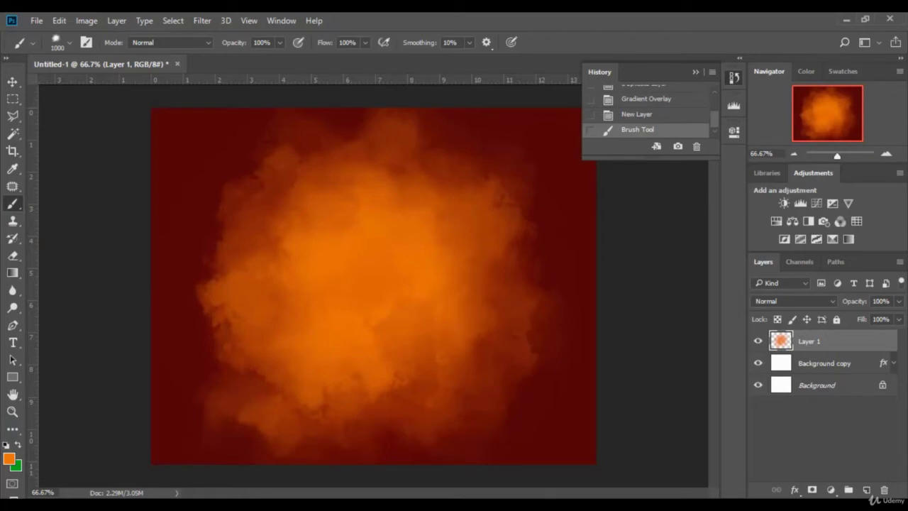
pyautogui.click(899, 303)
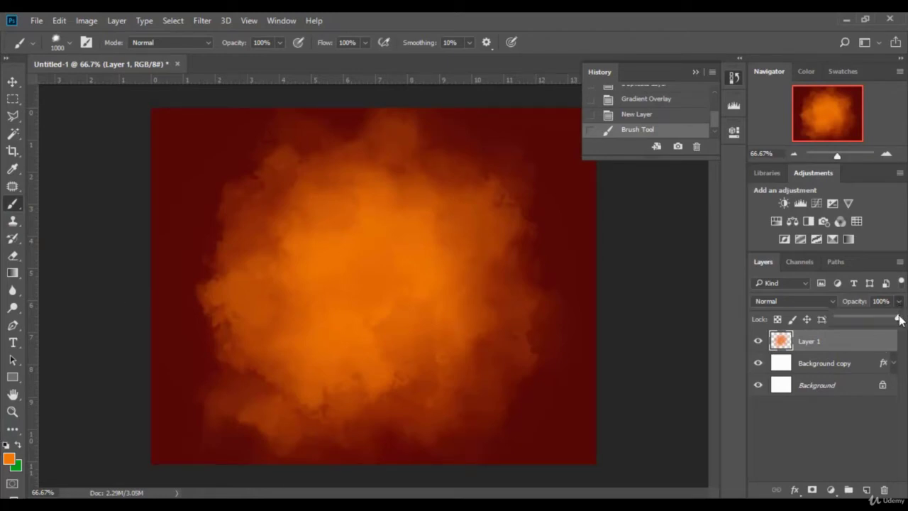
pyautogui.moveTo(899, 319); pyautogui.dragTo(871, 315)
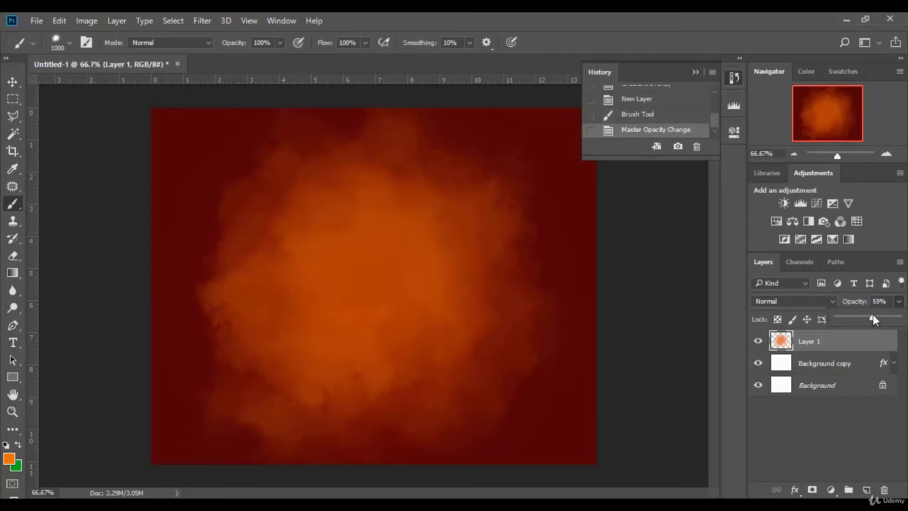
pyautogui.click(696, 73)
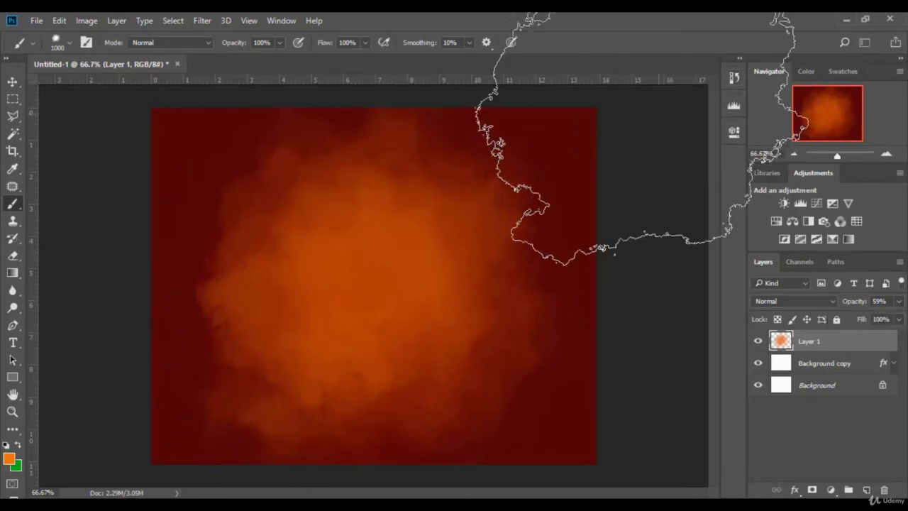
# - Open the CP-CAFE coffee cup image and drag it into the ad document
pyautogui.click(37, 21)
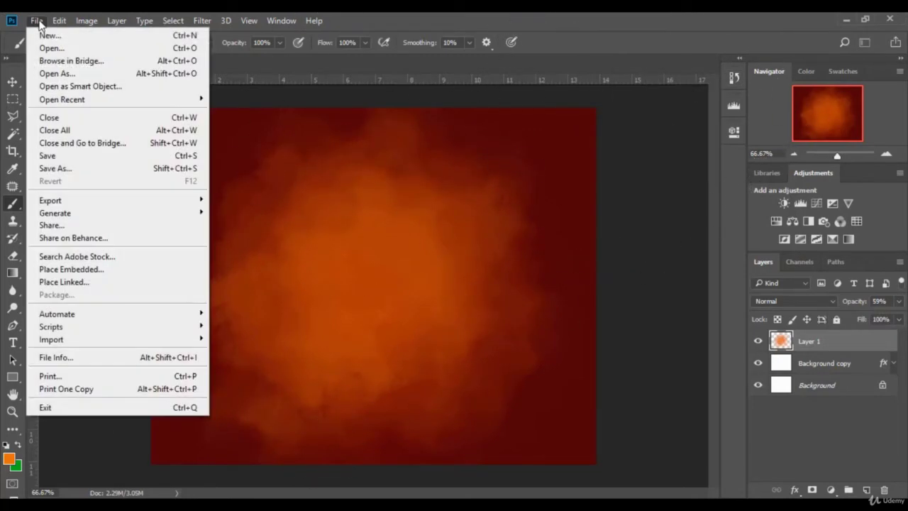
pyautogui.click(65, 51)
pyautogui.scroll(-2, 263, 237)
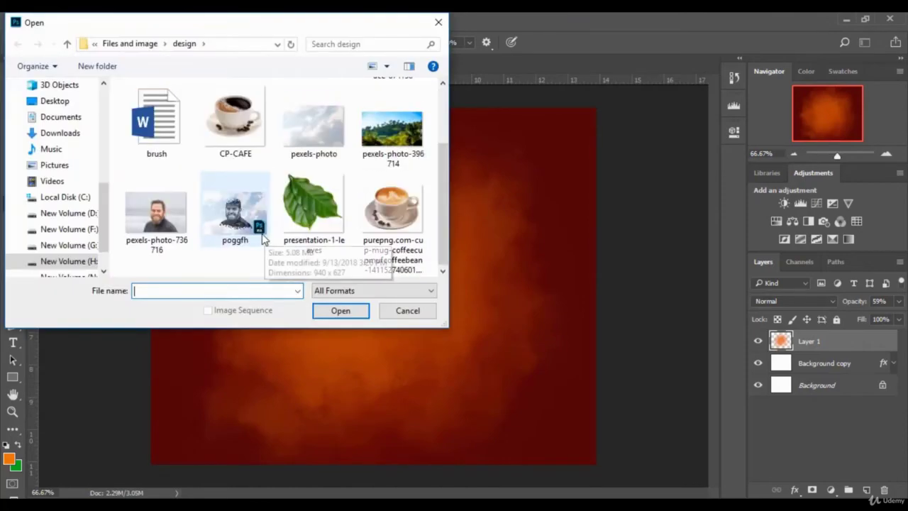
pyautogui.click(250, 133)
pyautogui.click(348, 313)
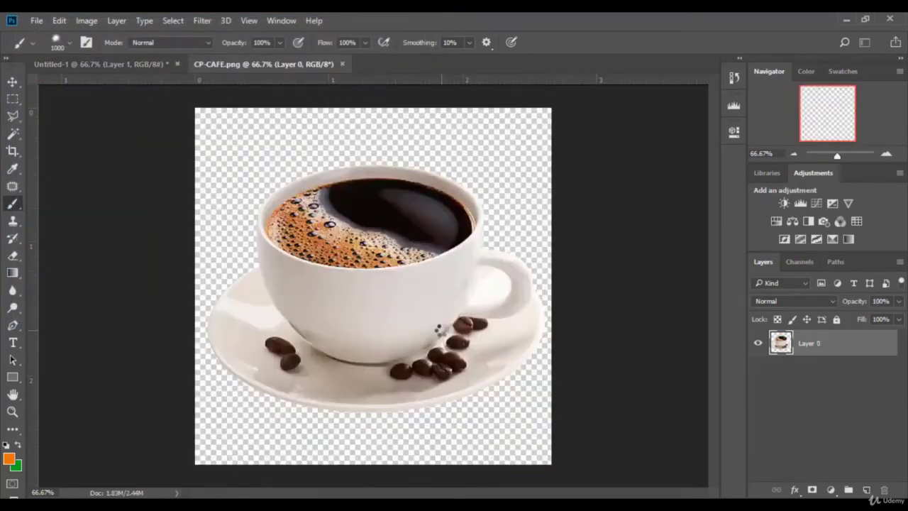
pyautogui.click(13, 82)
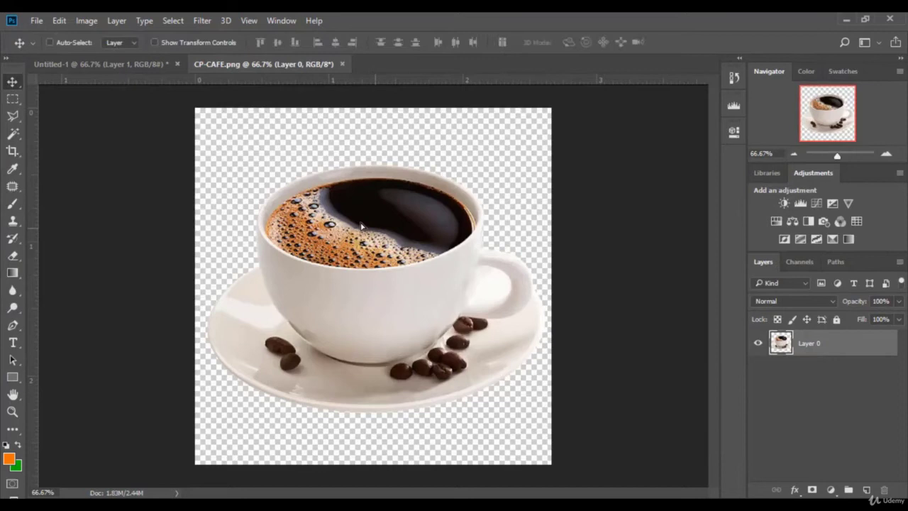
pyautogui.moveTo(373, 227); pyautogui.dragTo(424, 331)
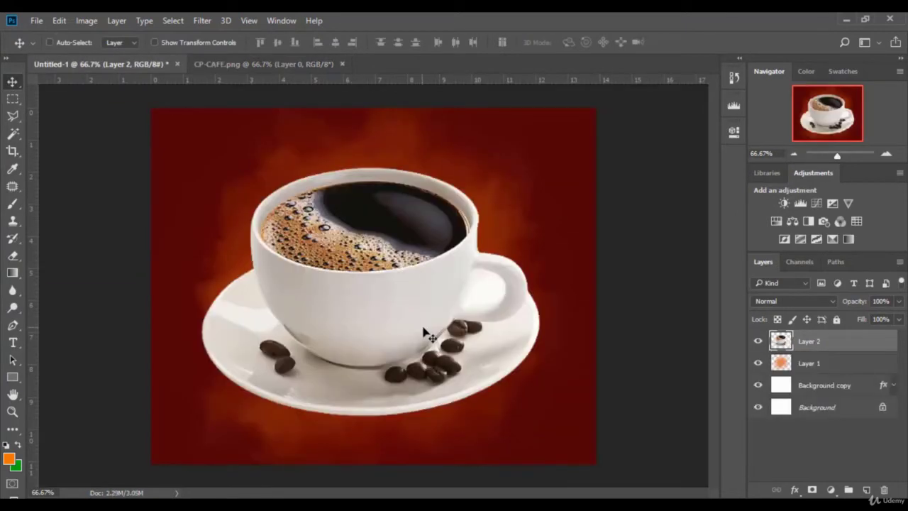
# - Scale the cup to about 59% and move it to the lower centre
pyautogui.click(177, 44)
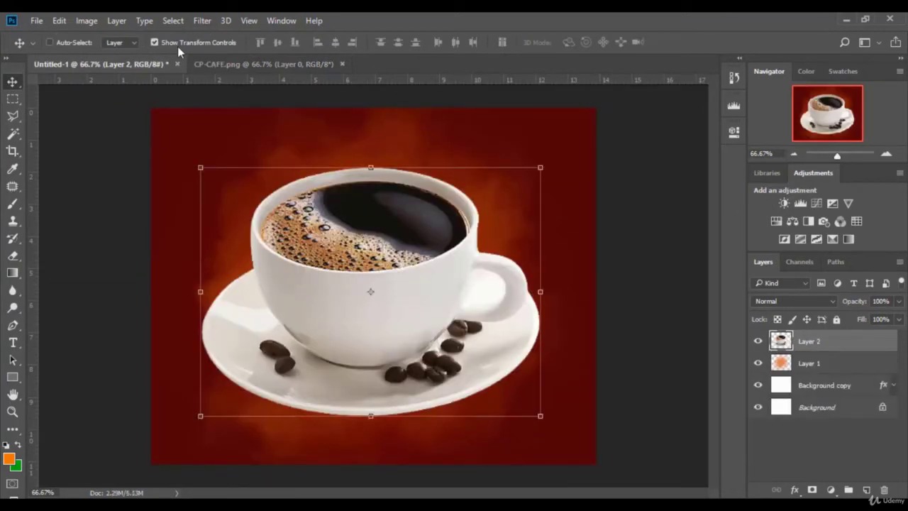
pyautogui.moveTo(540, 167); pyautogui.dragTo(449, 232)
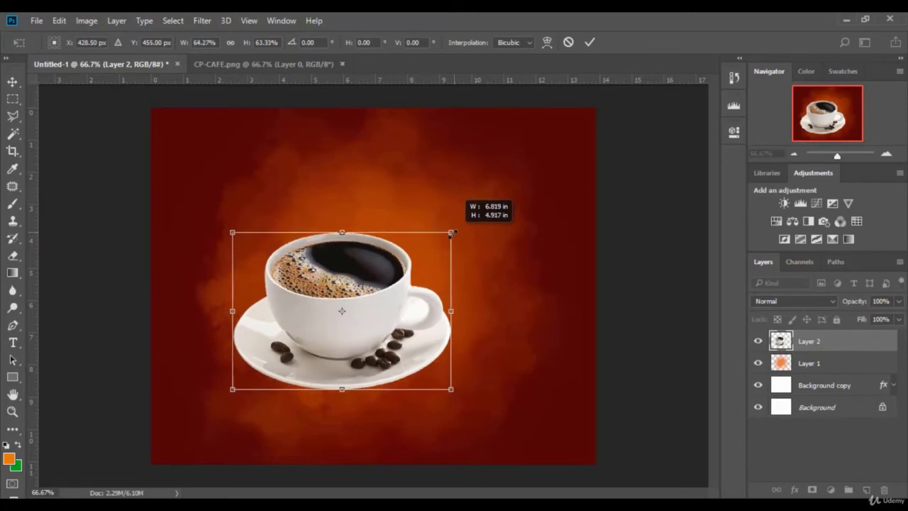
pyautogui.moveTo(417, 302); pyautogui.dragTo(438, 321)
pyautogui.moveTo(487, 250); pyautogui.dragTo(476, 251)
pyautogui.click(586, 42)
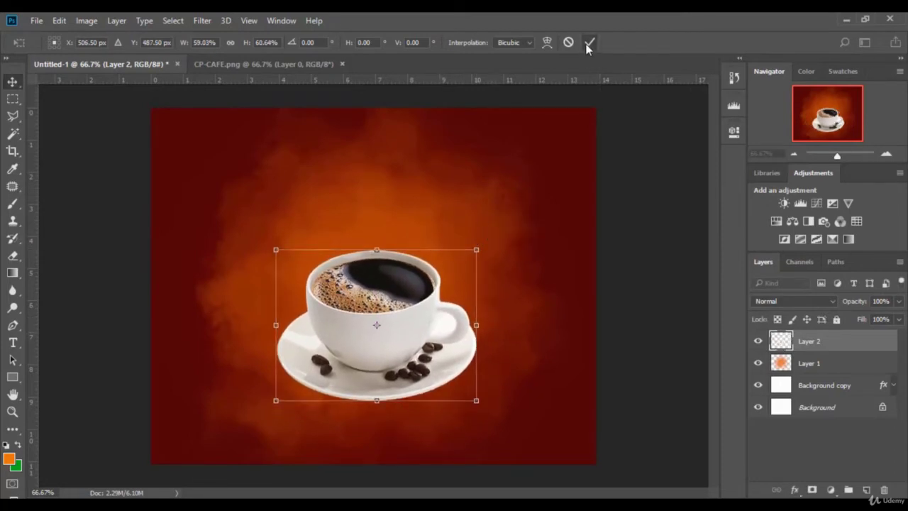
pyautogui.click(214, 41)
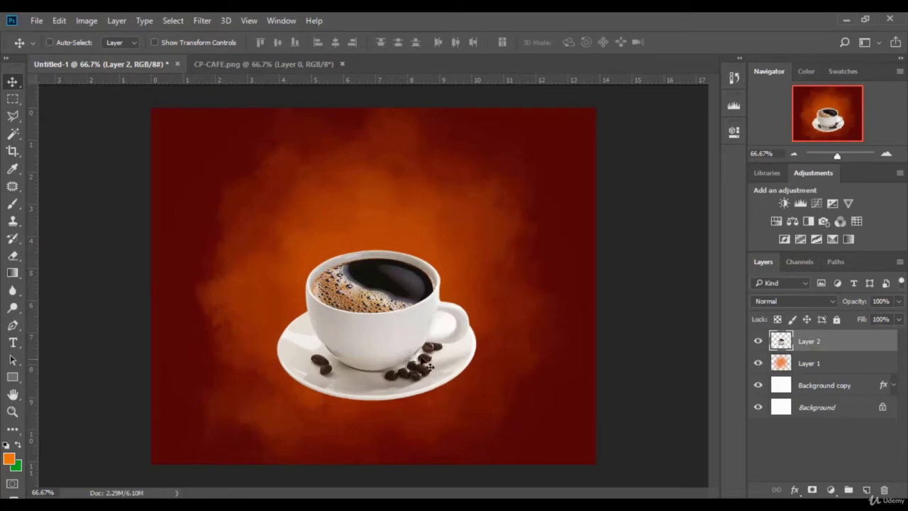
# - Open the presentation-1-leaves image file
pyautogui.click(36, 20)
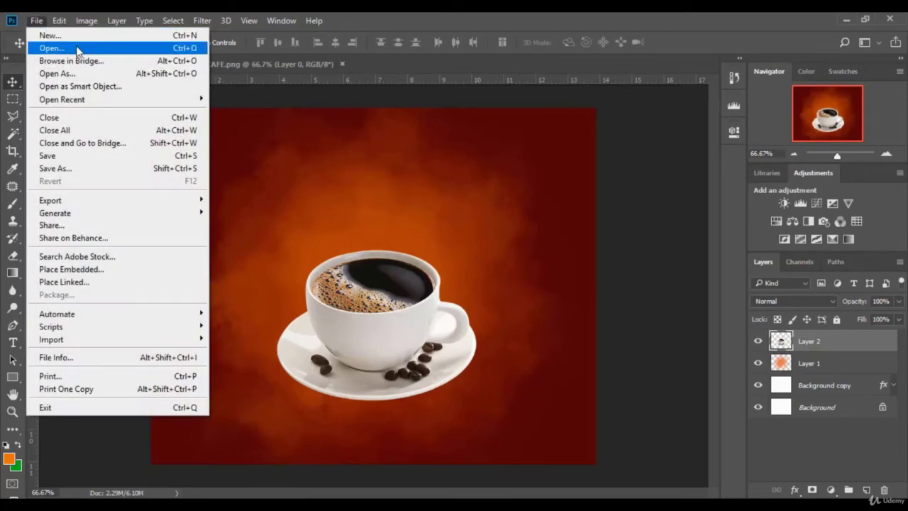
pyautogui.click(41, 45)
pyautogui.scroll(-2, 347, 222)
pyautogui.click(316, 209)
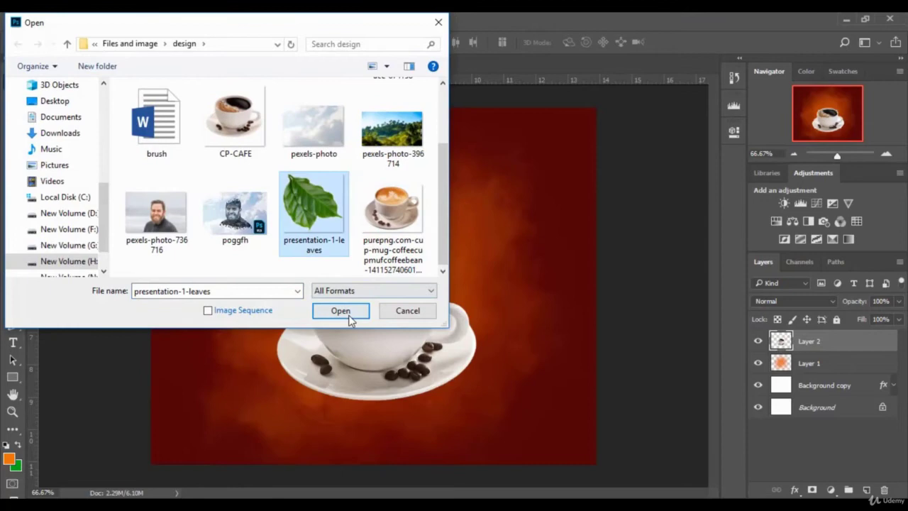
pyautogui.click(340, 311)
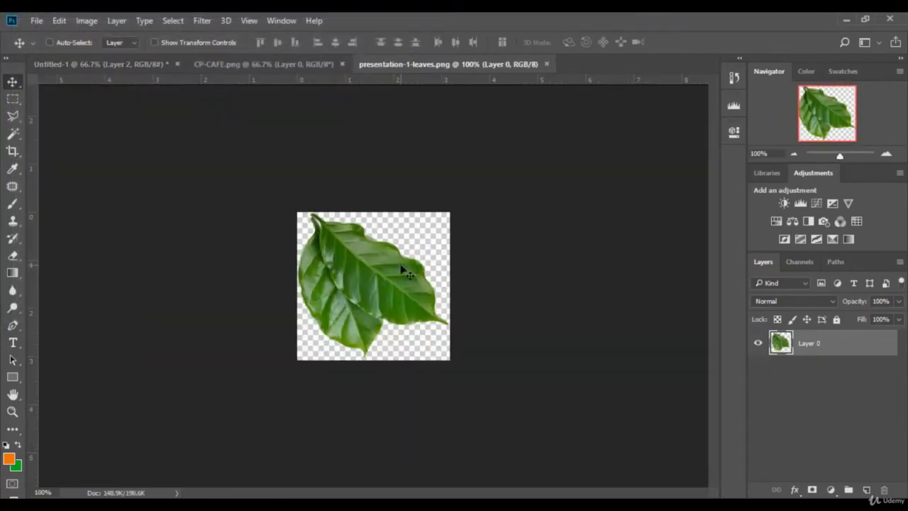
# - Bring the leaves into Untitled-1 below the cup layer, rotated about −72° beneath the handle
pyautogui.moveTo(358, 256); pyautogui.dragTo(470, 363)
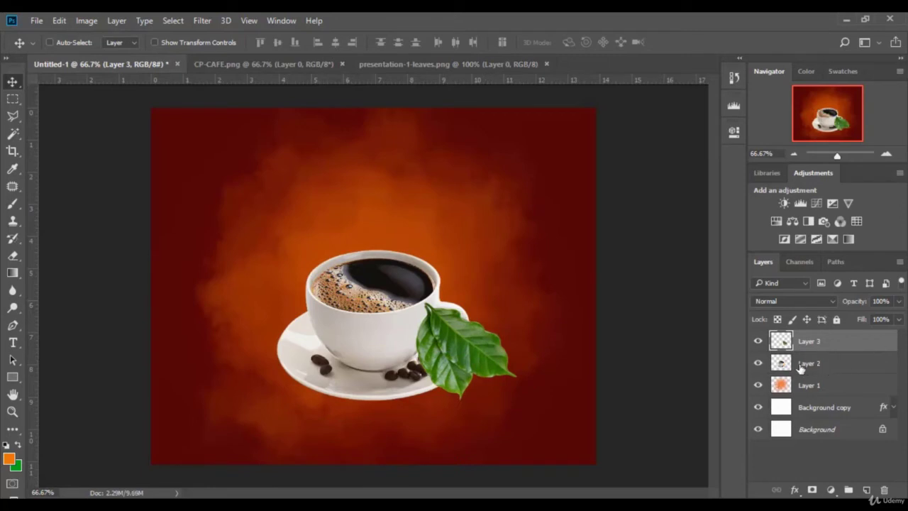
pyautogui.moveTo(852, 342); pyautogui.dragTo(855, 374)
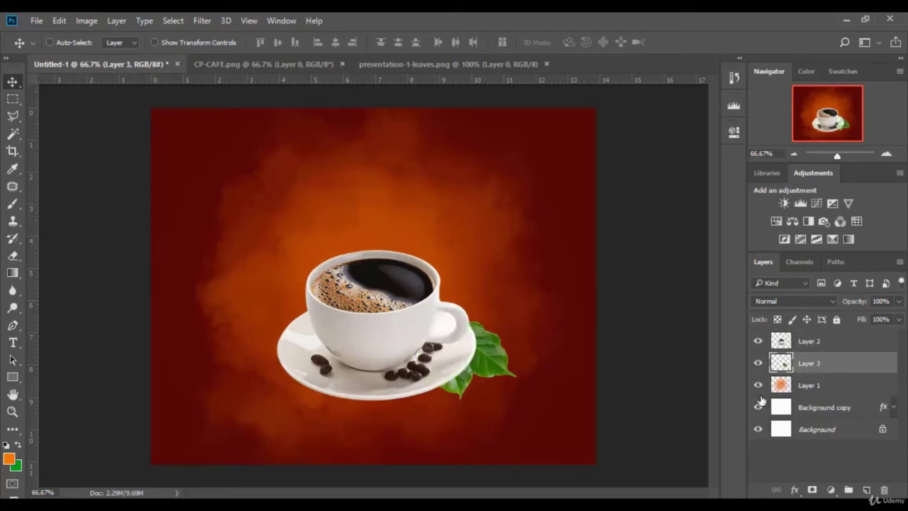
pyautogui.click(218, 44)
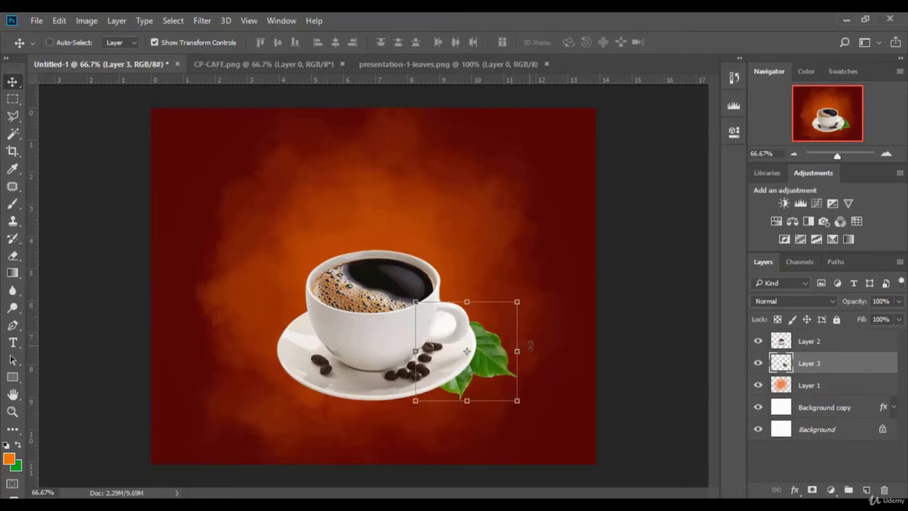
pyautogui.moveTo(530, 345); pyautogui.dragTo(505, 243)
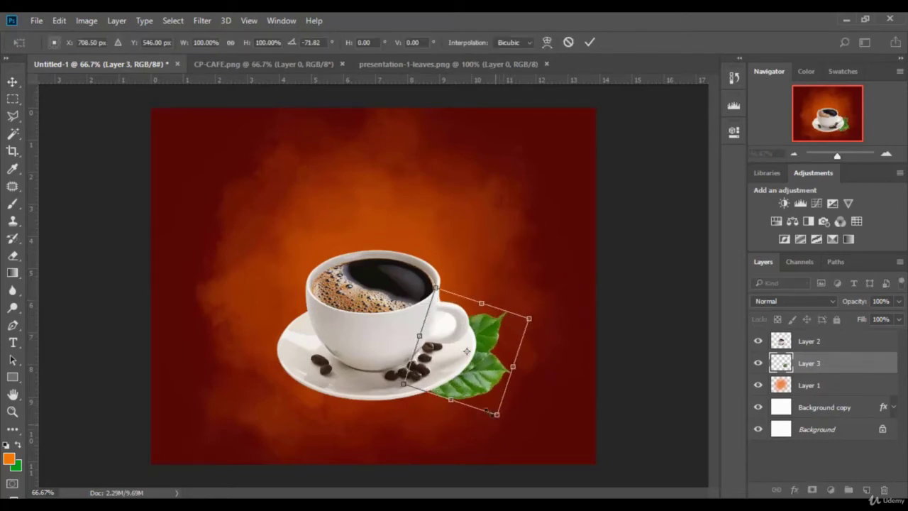
pyautogui.moveTo(467, 351); pyautogui.dragTo(491, 378)
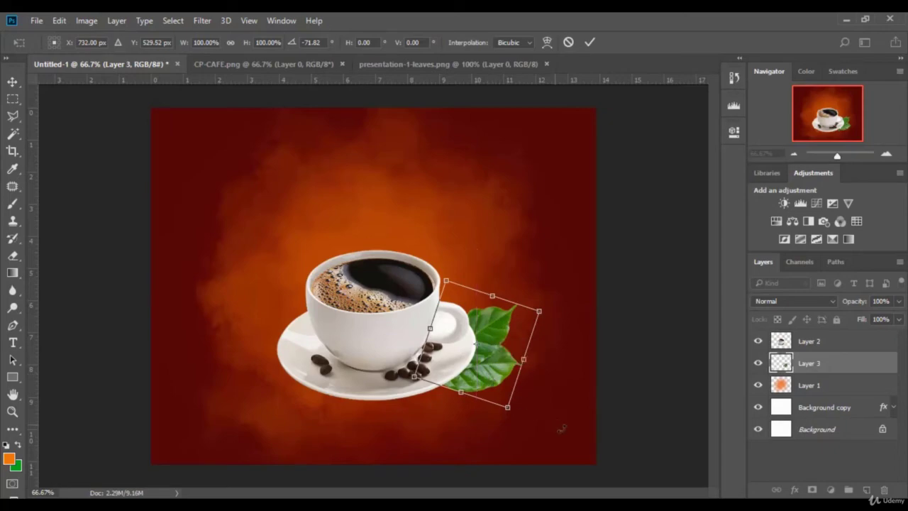
pyautogui.click(589, 43)
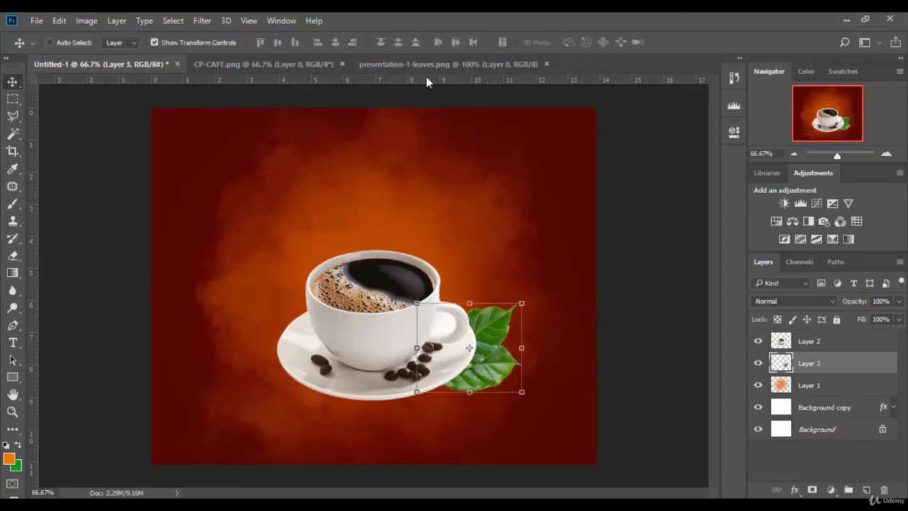
pyautogui.click(87, 20)
# - Apply Levels with input values 24 and 239 to the leaves, then hide transform controls
pyautogui.moveTo(113, 55)
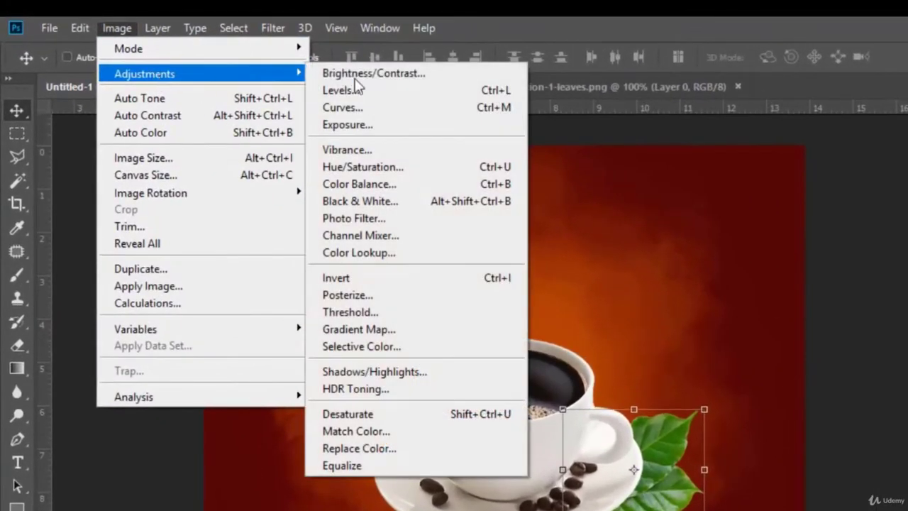
pyautogui.click(369, 100)
pyautogui.moveTo(761, 388); pyautogui.dragTo(777, 383)
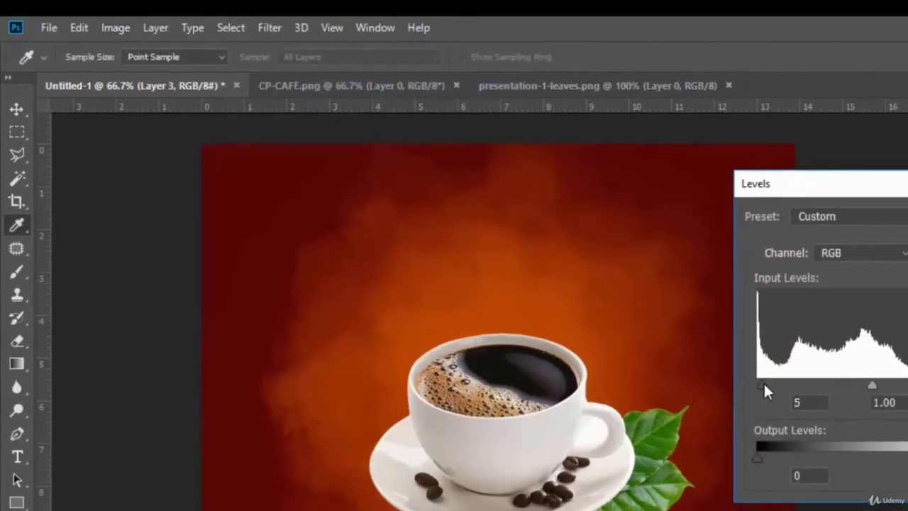
pyautogui.moveTo(682, 342); pyautogui.dragTo(688, 345)
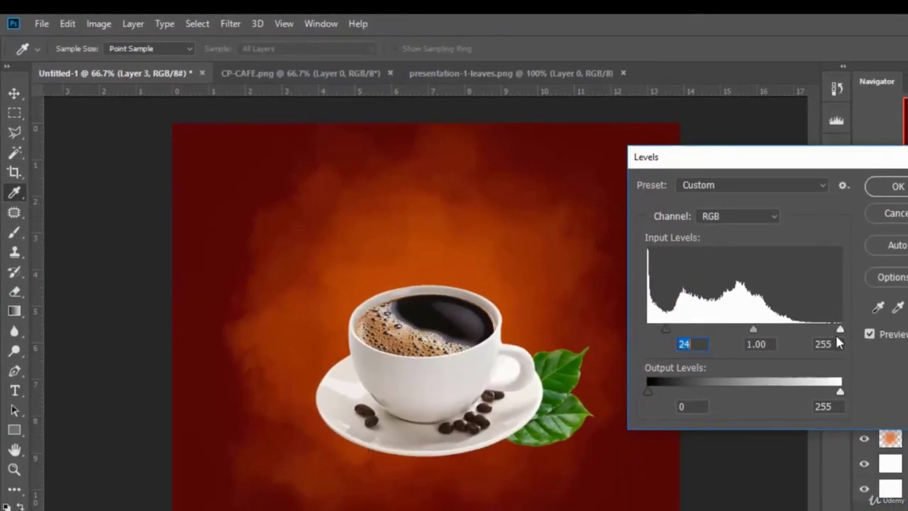
pyautogui.moveTo(839, 330); pyautogui.dragTo(828, 332)
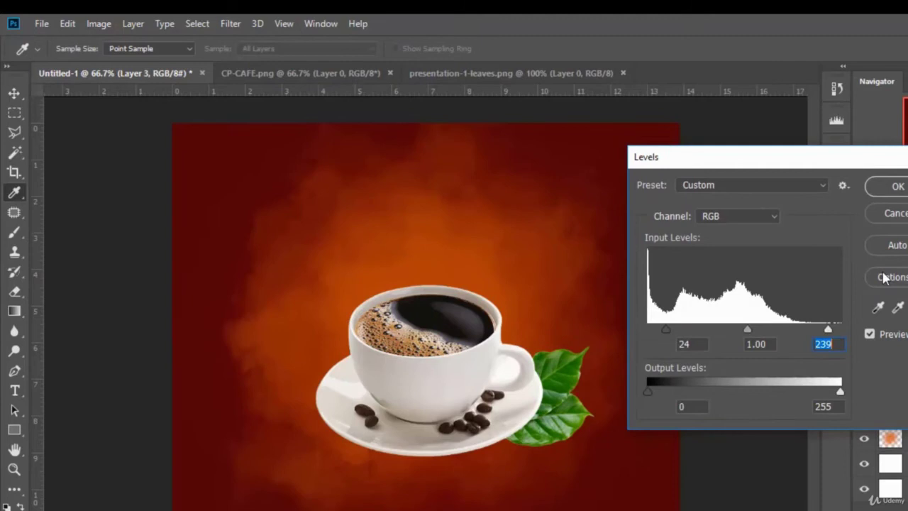
pyautogui.press('Return')
pyautogui.press('v')
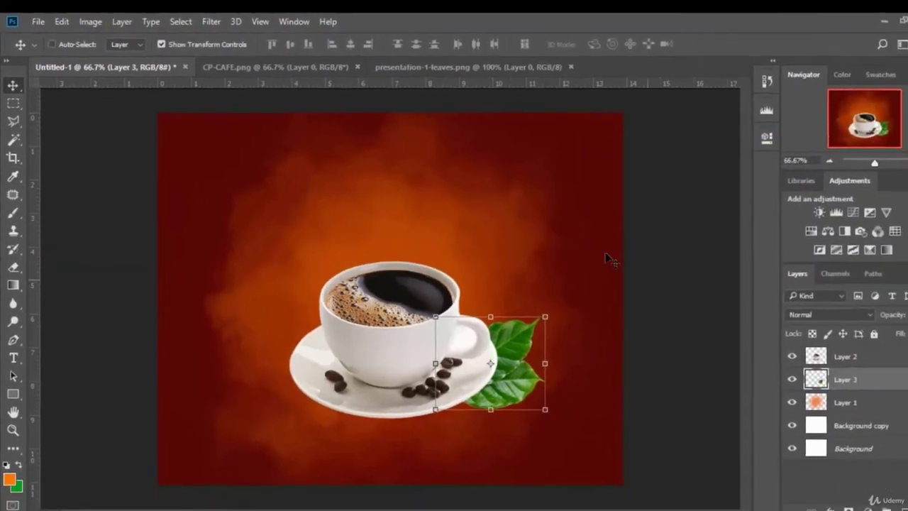
pyautogui.click(155, 43)
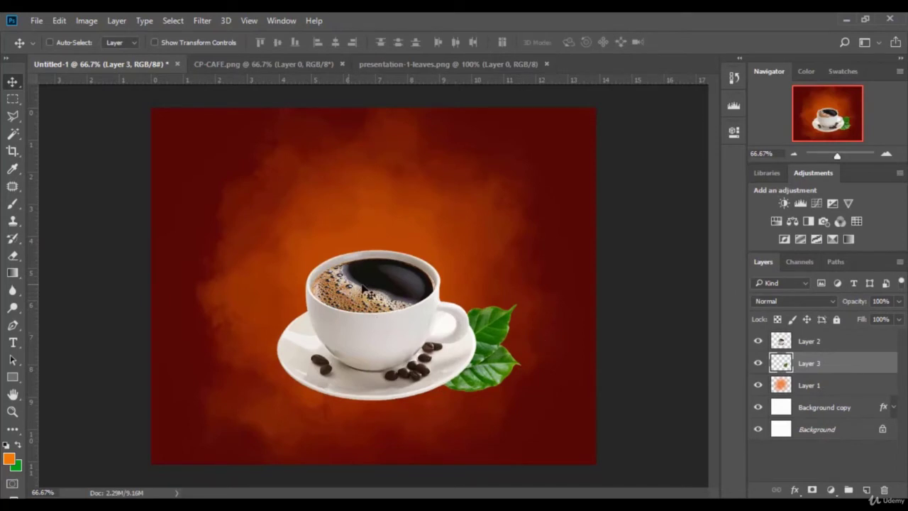
# - Open the purepng latte-art coffee cup PNG from the design folder
pyautogui.click(85, 20)
pyautogui.moveTo(39, 23)
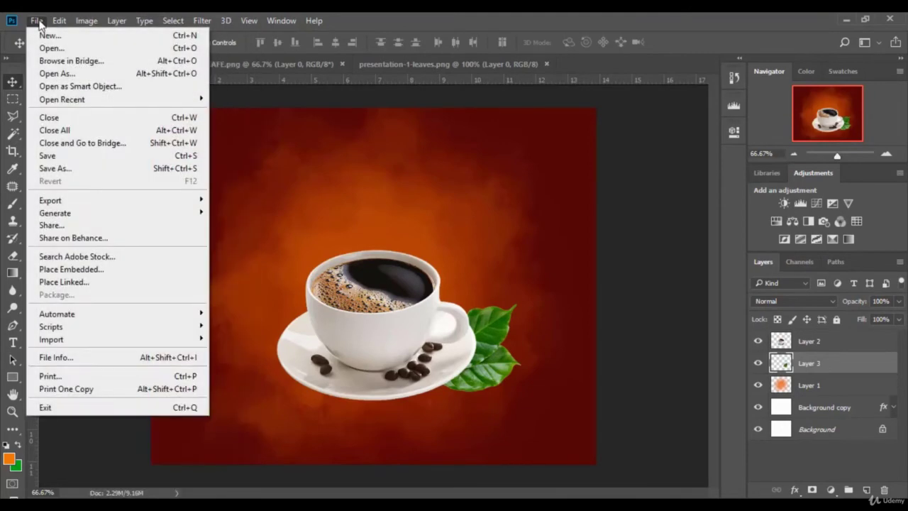
pyautogui.click(51, 48)
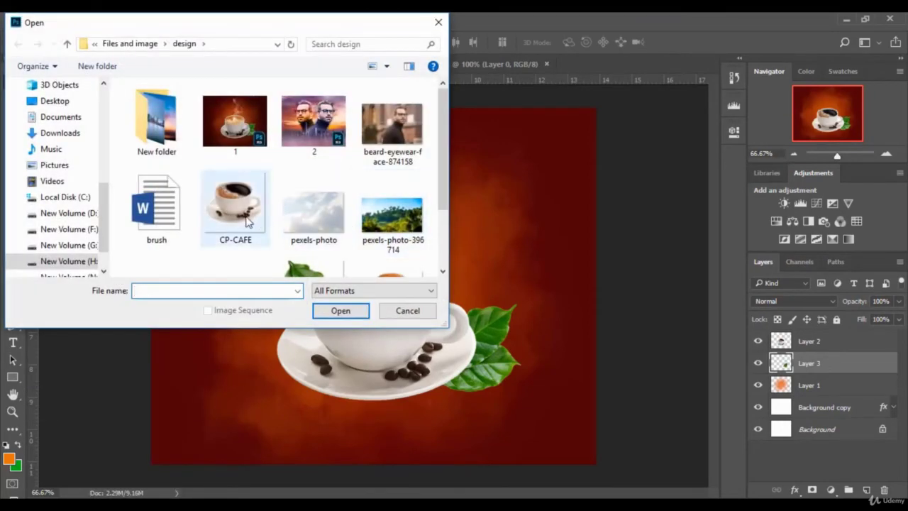
pyautogui.scroll(-2, 246, 221)
pyautogui.click(391, 245)
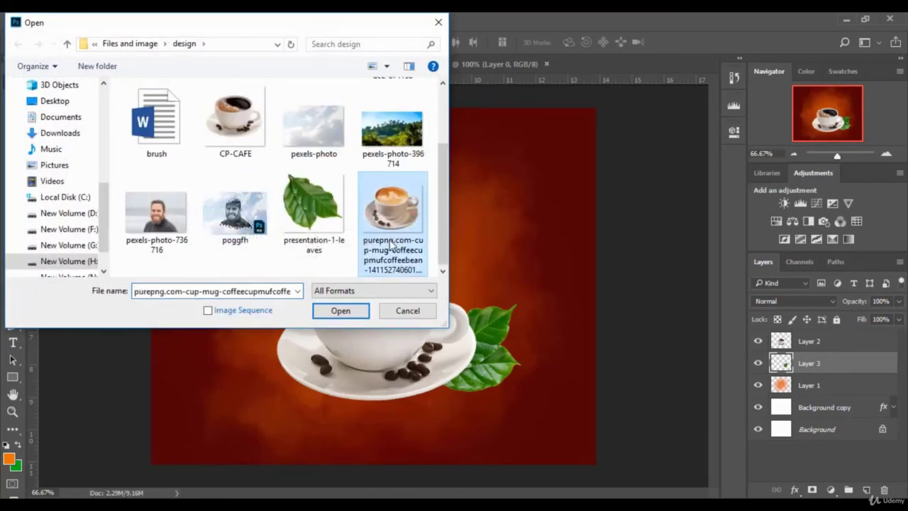
pyautogui.click(340, 310)
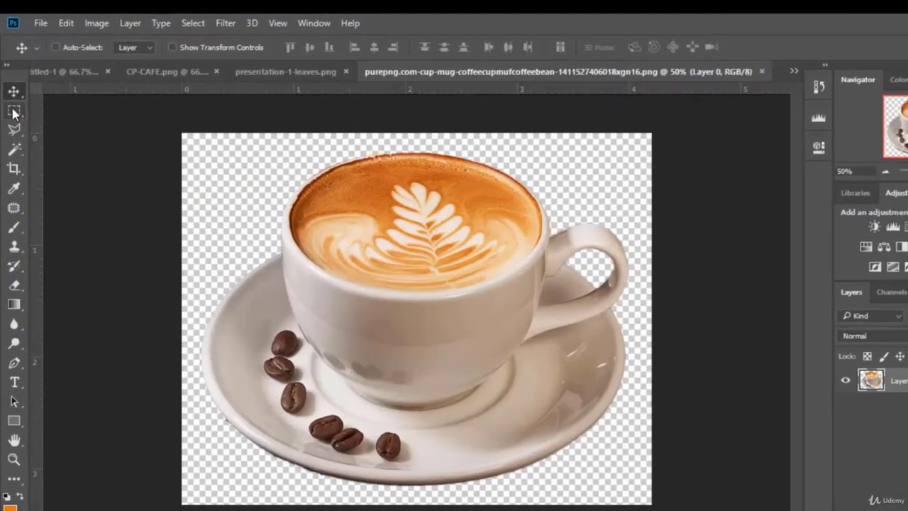
# - Copy an elliptical selection of the latte foam onto its own new Layer 1
pyautogui.click(14, 112)
pyautogui.click(93, 124)
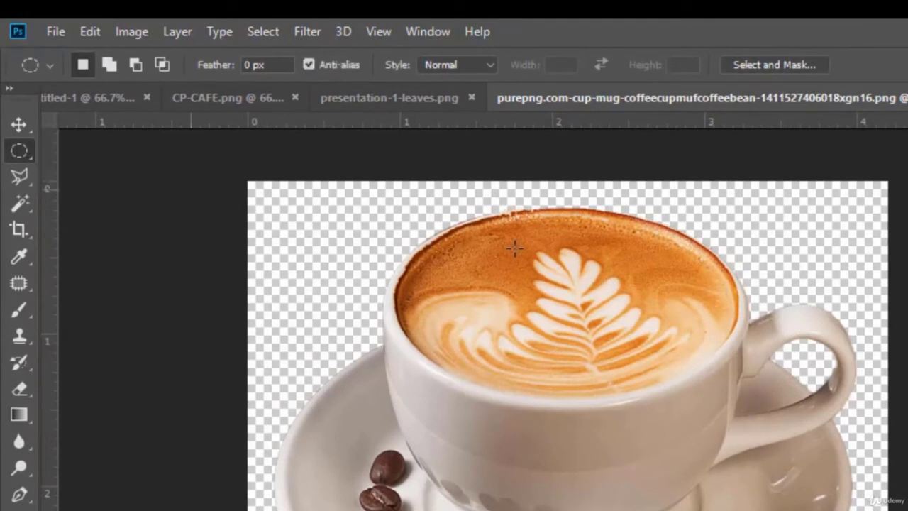
pyautogui.moveTo(447, 249); pyautogui.dragTo(724, 402)
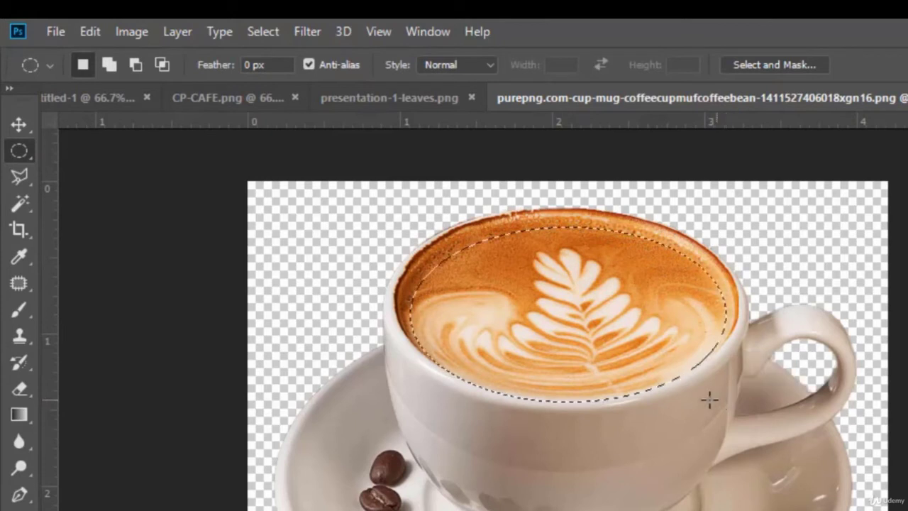
pyautogui.rightClick(575, 297)
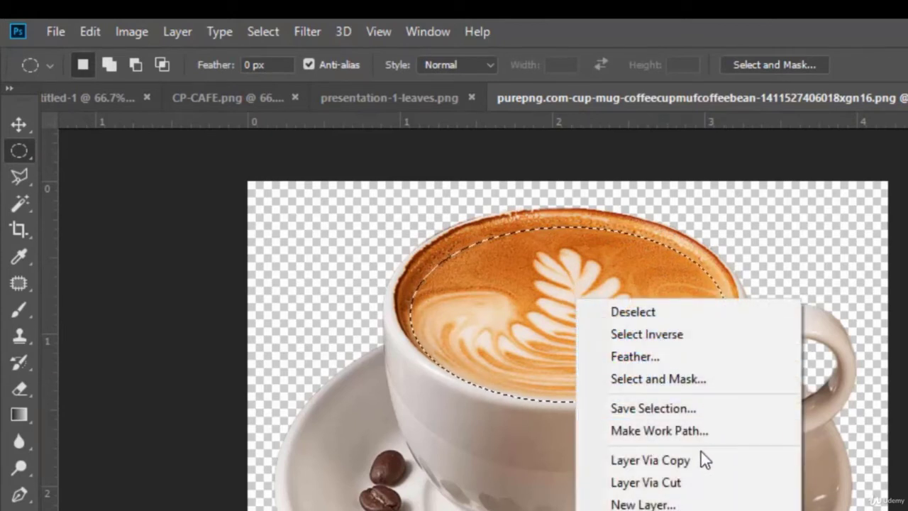
pyautogui.click(682, 460)
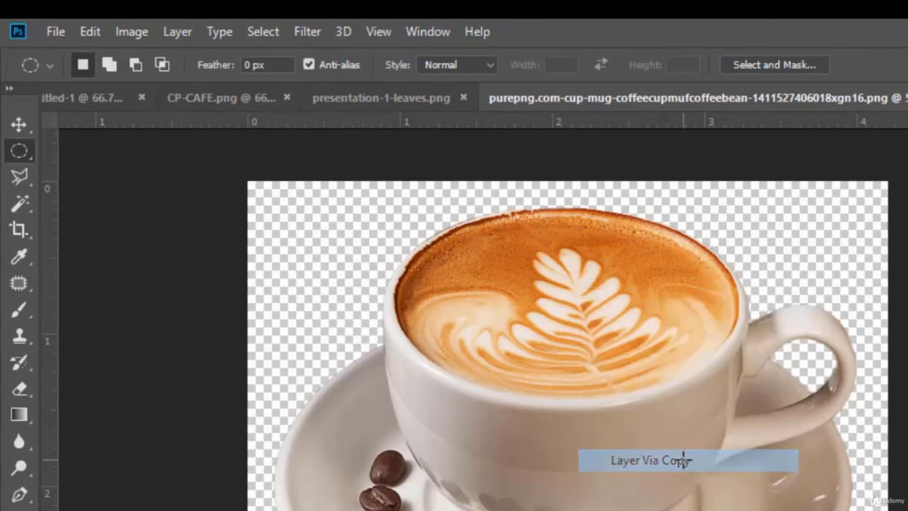
pyautogui.click(18, 125)
pyautogui.moveTo(586, 319); pyautogui.dragTo(137, 119)
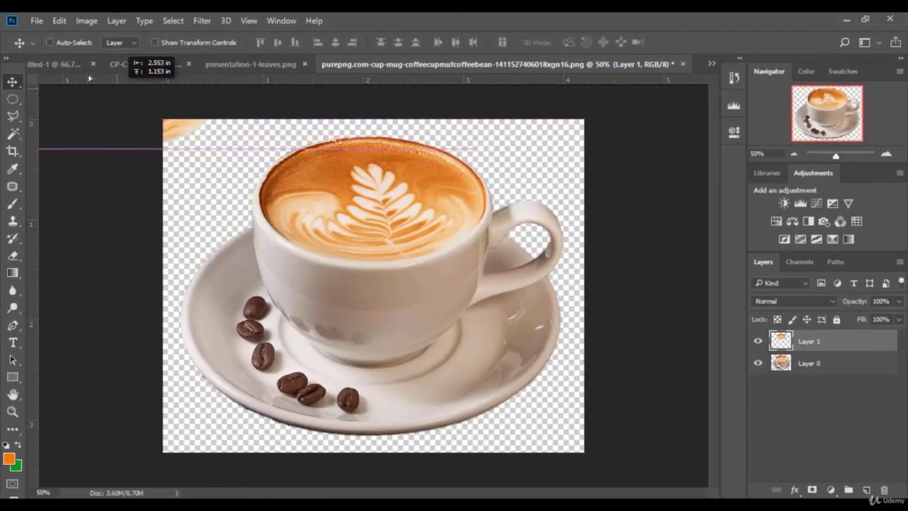
# - Drop the foam into Untitled-1 as top Layer 4 and move it onto the cup's rim
pyautogui.moveTo(89, 78); pyautogui.dragTo(437, 325)
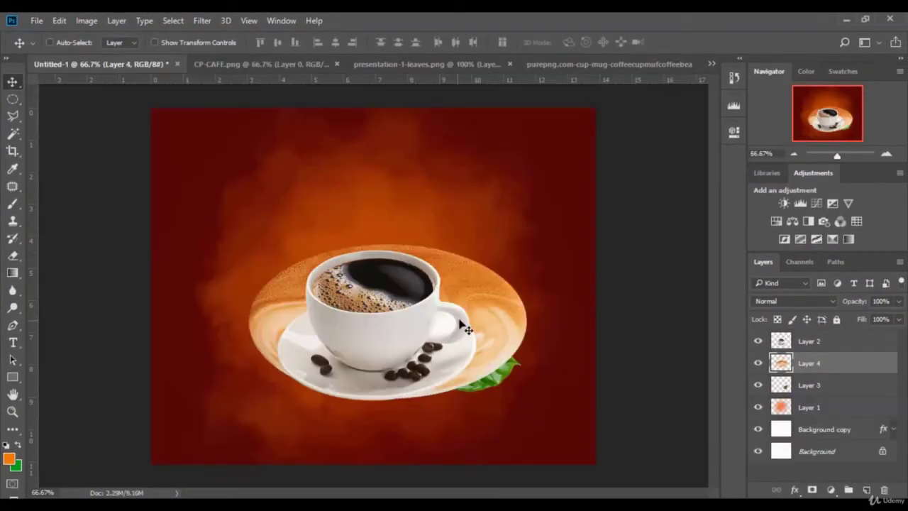
pyautogui.moveTo(842, 365); pyautogui.dragTo(845, 344)
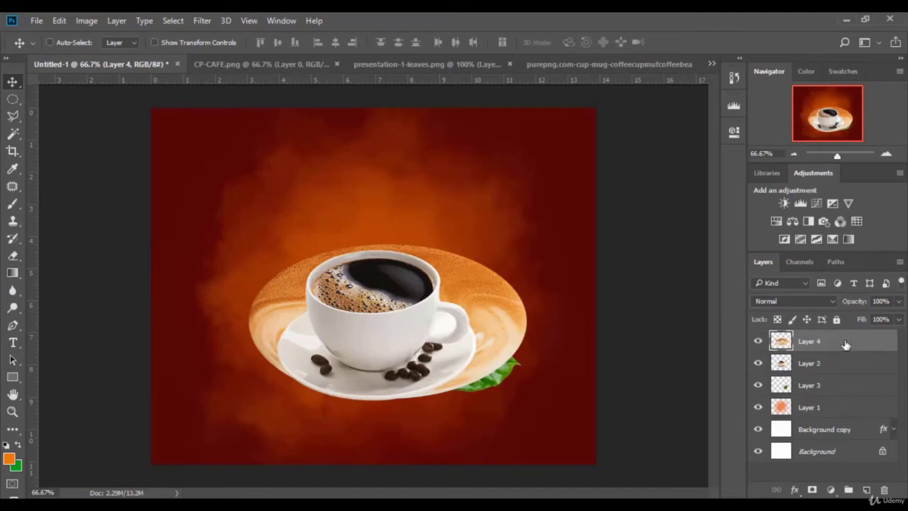
pyautogui.moveTo(442, 310); pyautogui.dragTo(418, 205)
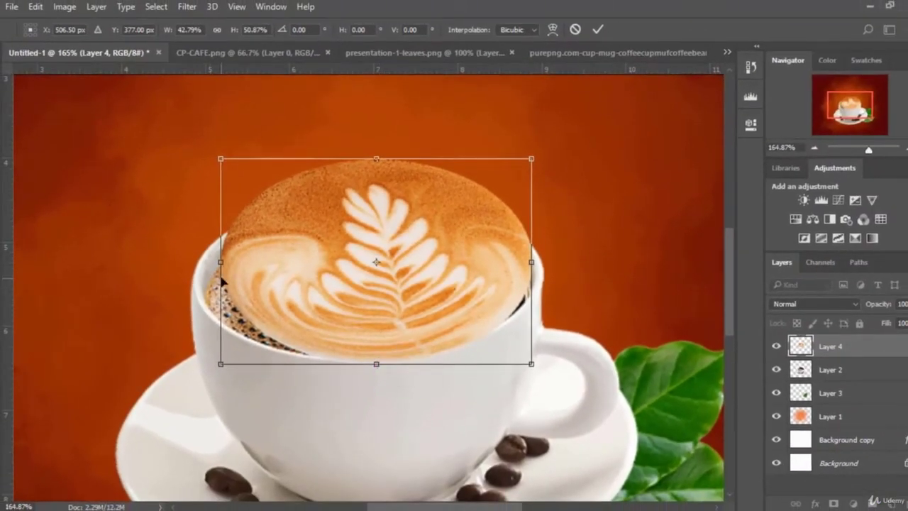
# - Resize and flatten the foam with Free Transform to fit inside the cup's rim
pyautogui.moveTo(222, 264); pyautogui.dragTo(191, 261)
pyautogui.moveTo(361, 154); pyautogui.dragTo(396, 212)
pyautogui.moveTo(186, 288); pyautogui.dragTo(204, 288)
pyautogui.moveTo(368, 360); pyautogui.dragTo(368, 359)
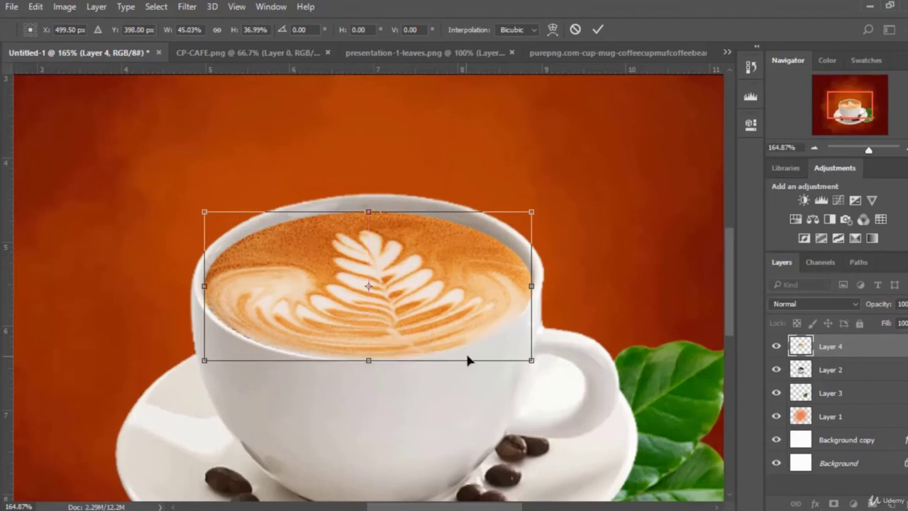
pyautogui.click(598, 29)
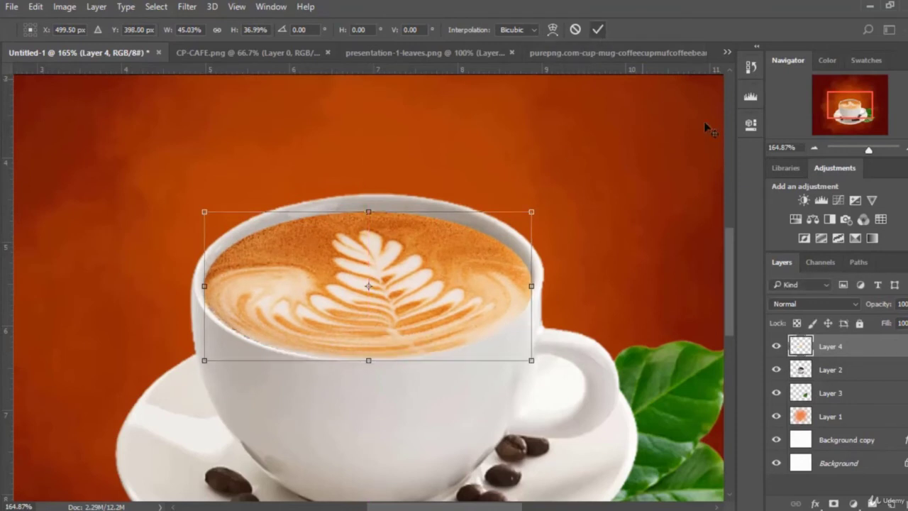
# - Set the view zoom to 75%, hide transform controls, and toggle Layer 4 to compare
pyautogui.moveTo(724, 147); pyautogui.dragTo(731, 149)
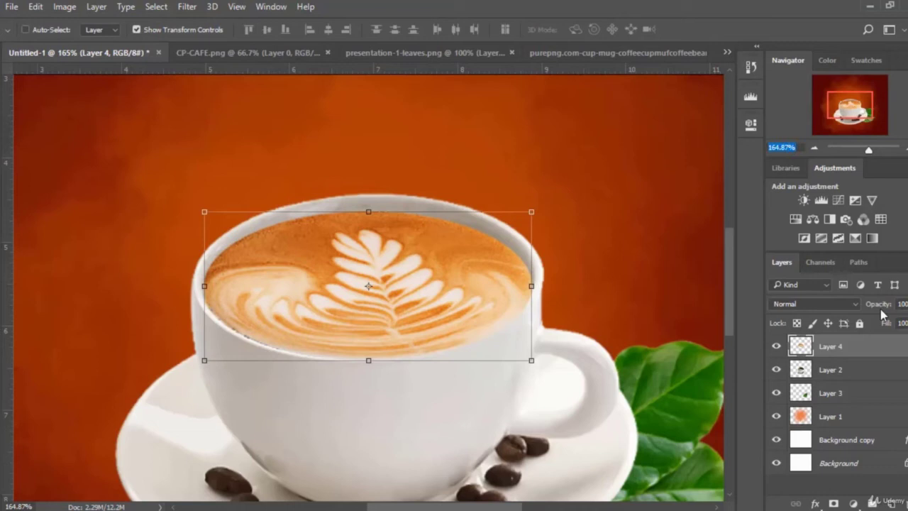
pyautogui.write('100')
pyautogui.press('Return')
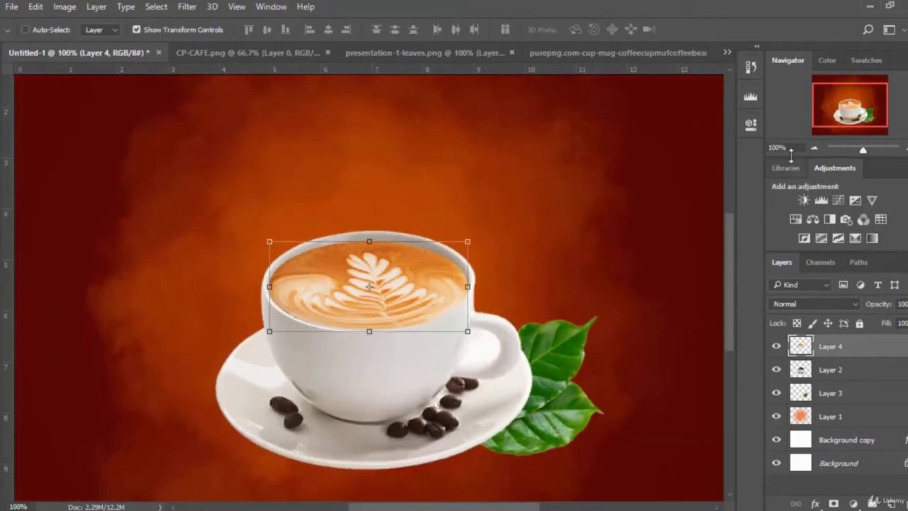
pyautogui.write('50')
pyautogui.press('Return')
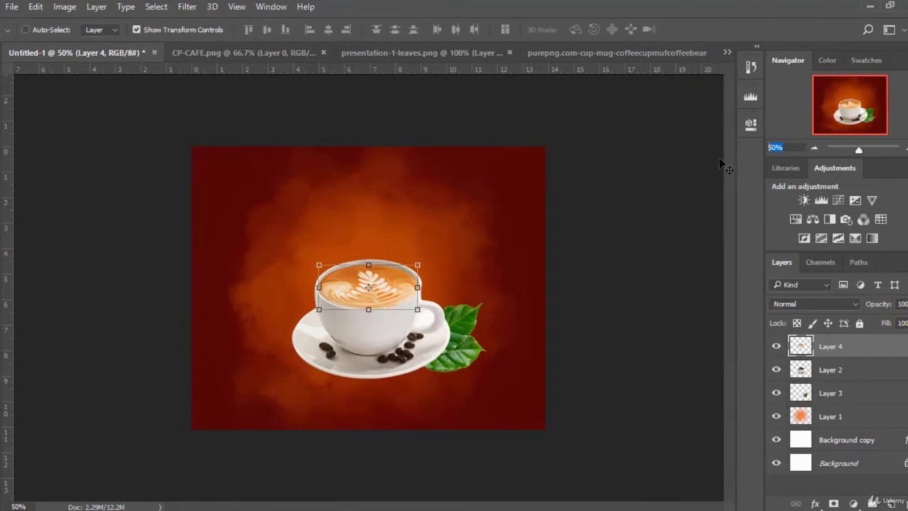
pyautogui.write('75')
pyautogui.press('Return')
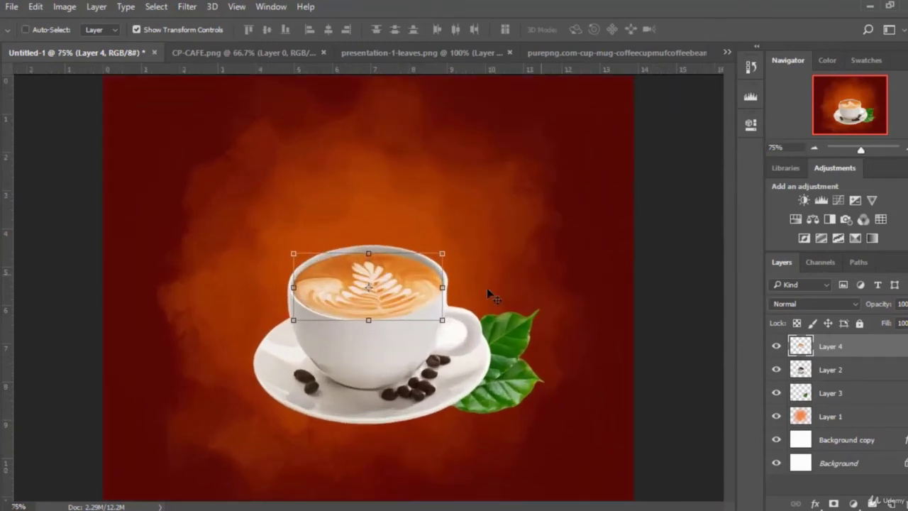
pyautogui.click(136, 30)
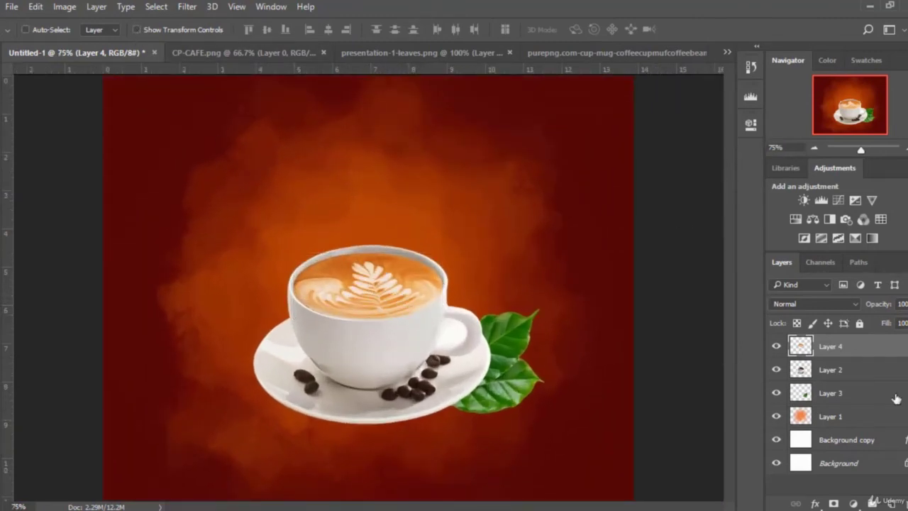
pyautogui.click(777, 347)
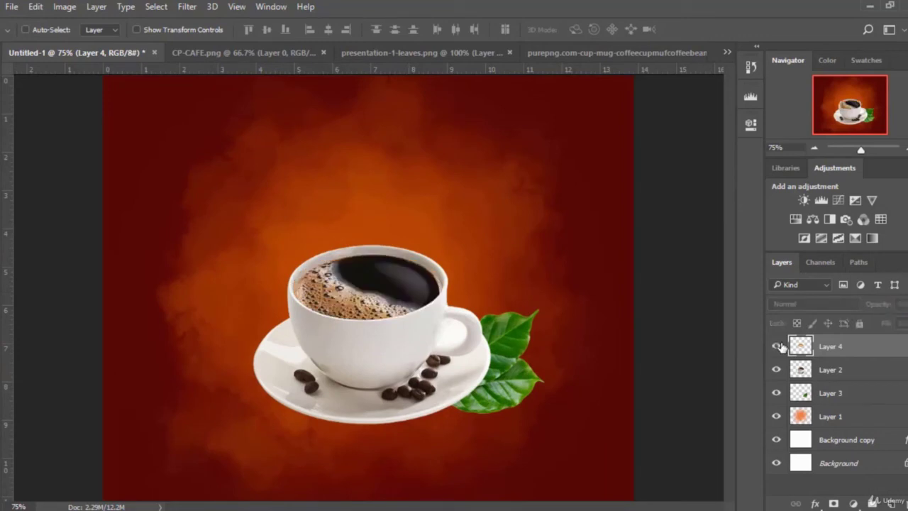
pyautogui.click(777, 347)
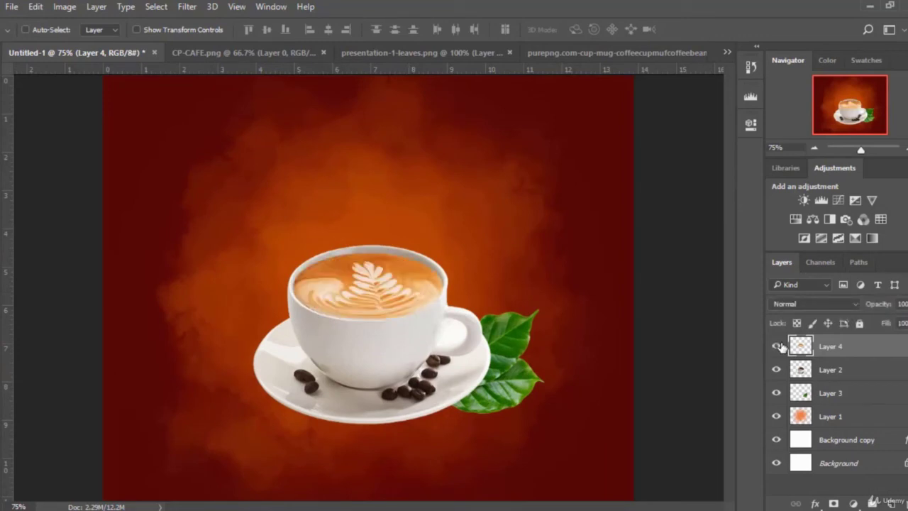
# - Apply Levels with input values 24, 1.00 and 237 to the foam layer
pyautogui.click(64, 6)
pyautogui.moveTo(114, 44)
pyautogui.click(237, 55)
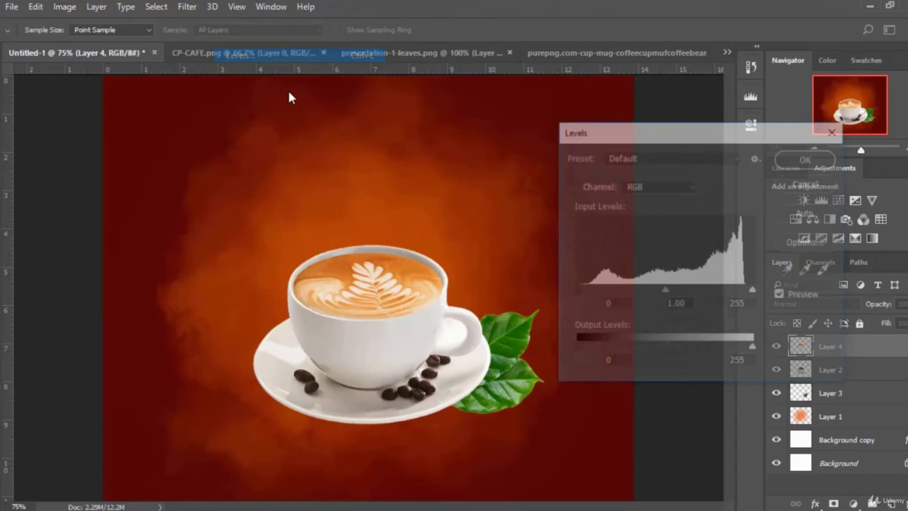
pyautogui.moveTo(581, 293); pyautogui.dragTo(593, 295)
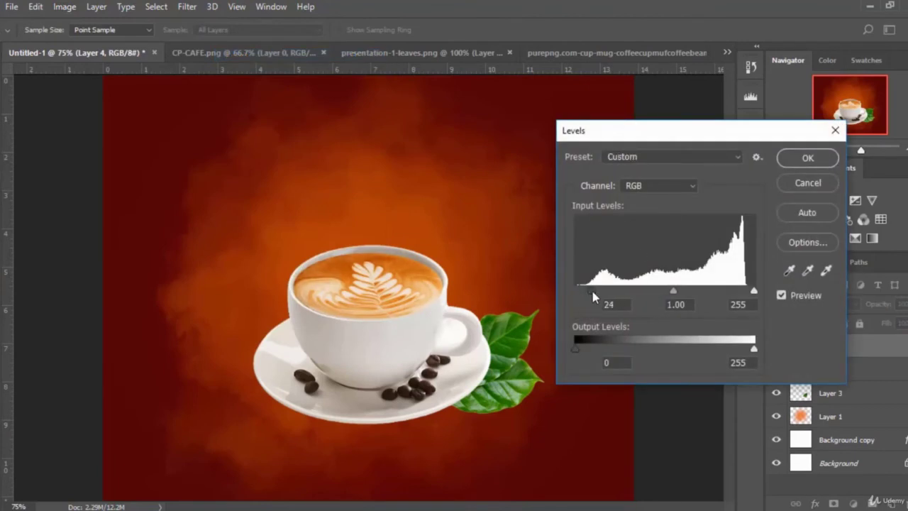
pyautogui.moveTo(754, 291); pyautogui.dragTo(740, 293)
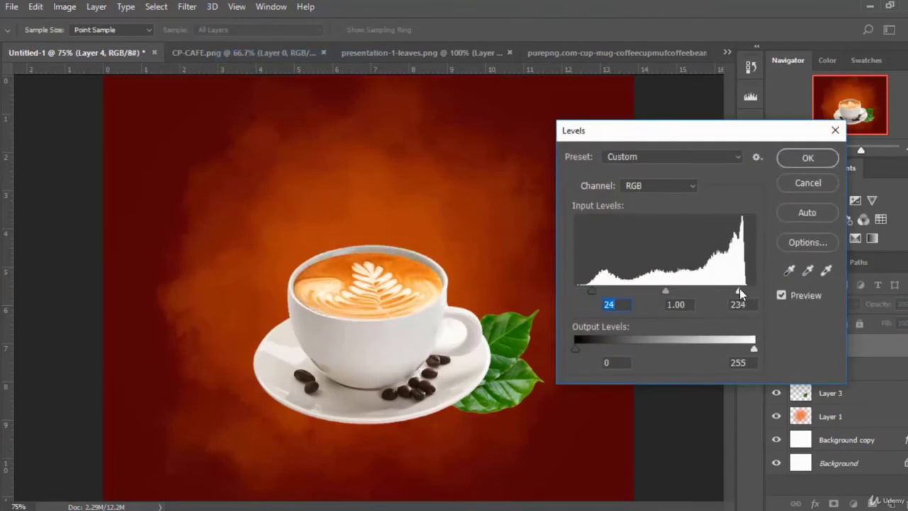
pyautogui.click(821, 159)
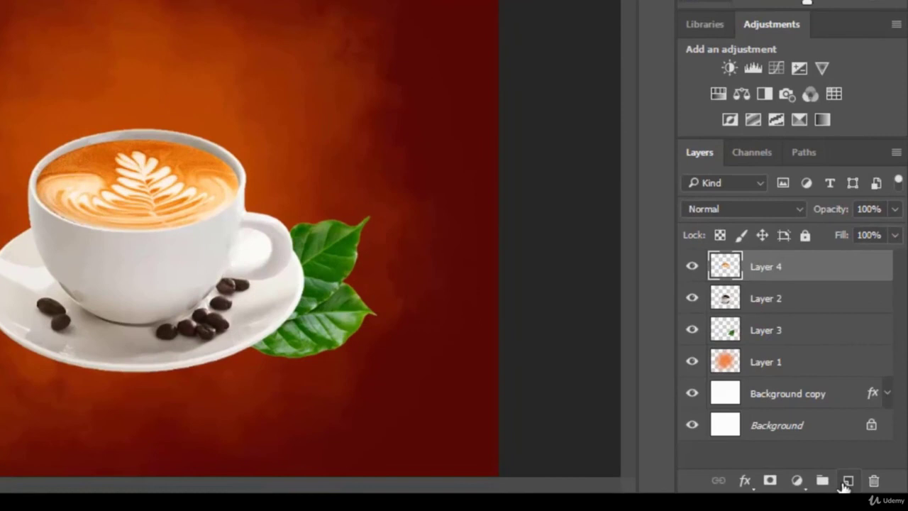
# - Add empty Layer 5 and pick the 500 px smoke brush preset
pyautogui.click(847, 481)
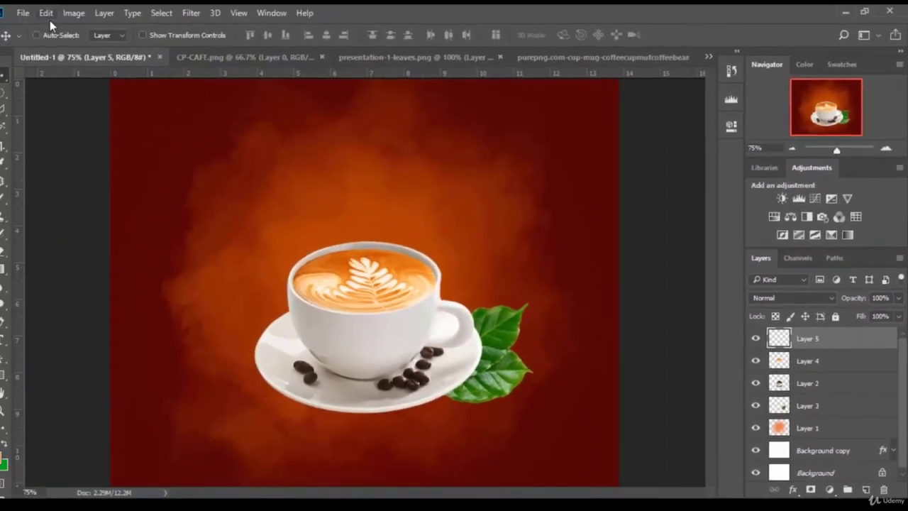
pyautogui.click(12, 206)
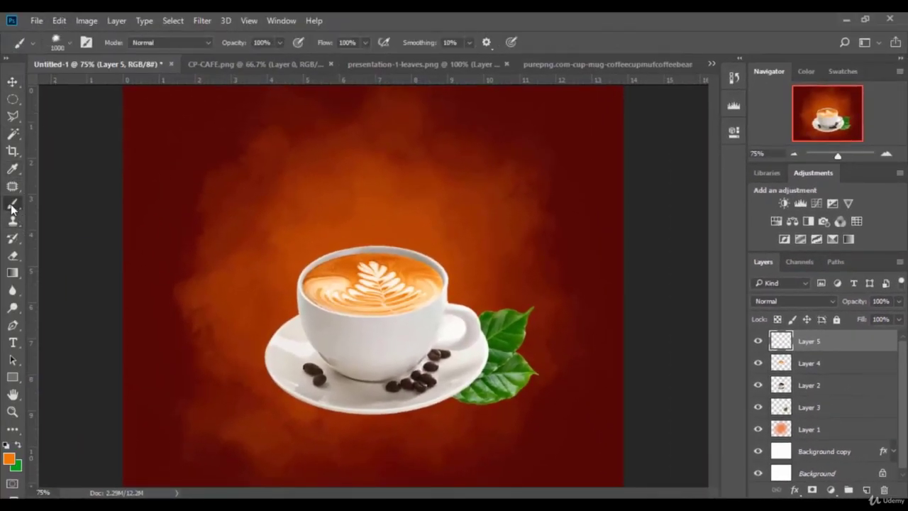
pyautogui.click(73, 39)
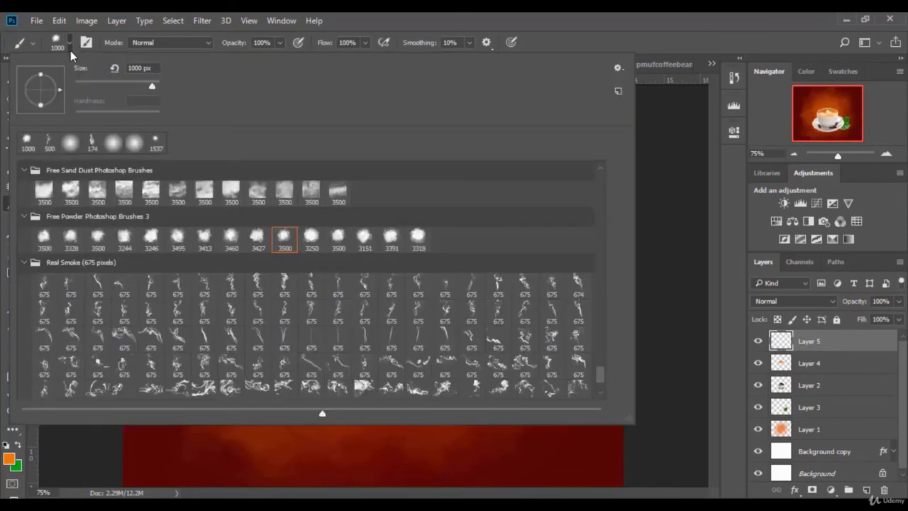
pyautogui.scroll(-1, 268, 307)
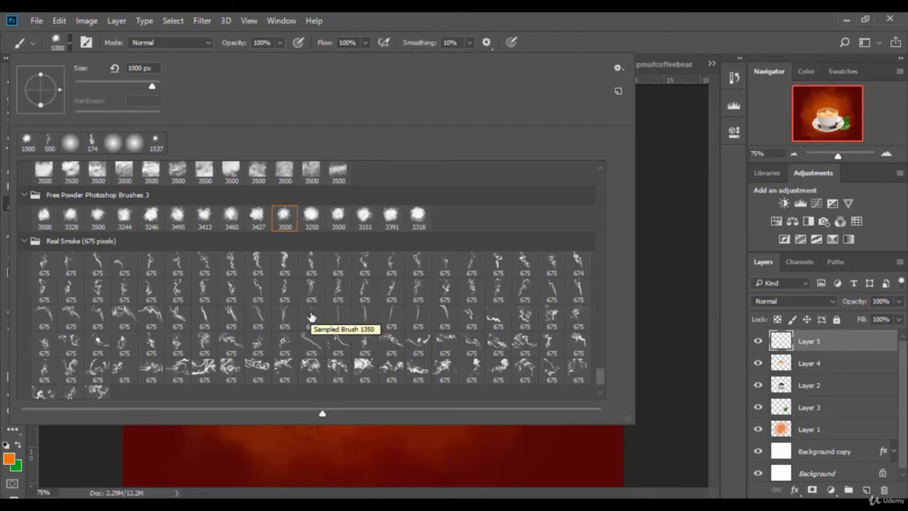
pyautogui.scroll(10, 213, 305)
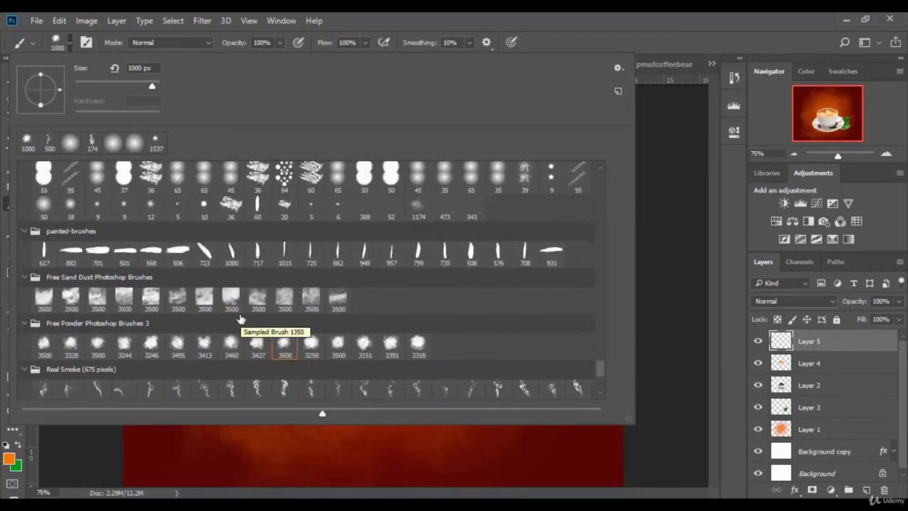
pyautogui.moveTo(604, 352); pyautogui.dragTo(598, 282)
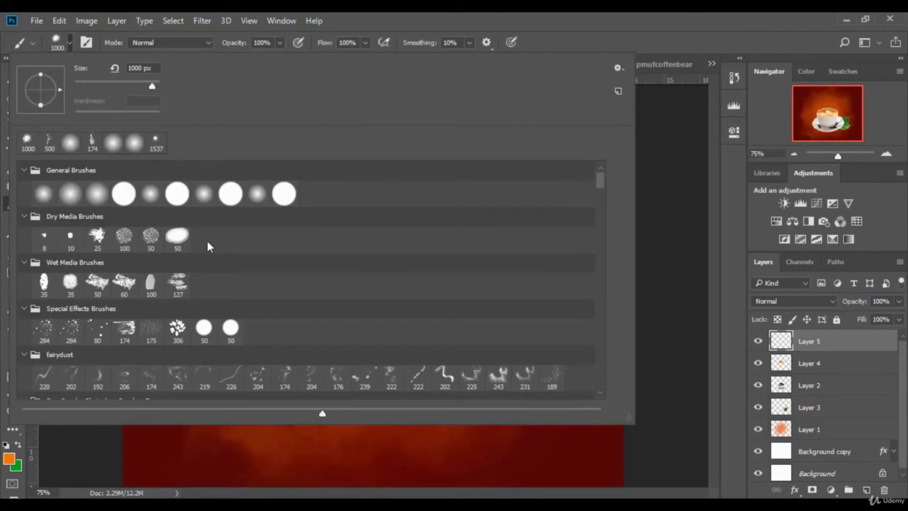
pyautogui.click(48, 144)
pyautogui.click(655, 41)
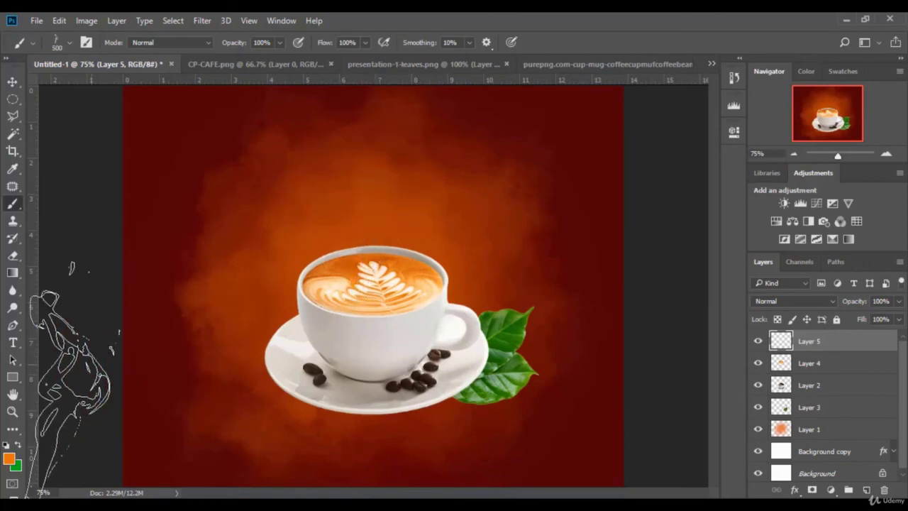
# - Set the foreground colour to white (ffffff) and stamp smoke above the cup
pyautogui.click(9, 458)
pyautogui.write('ffffff')
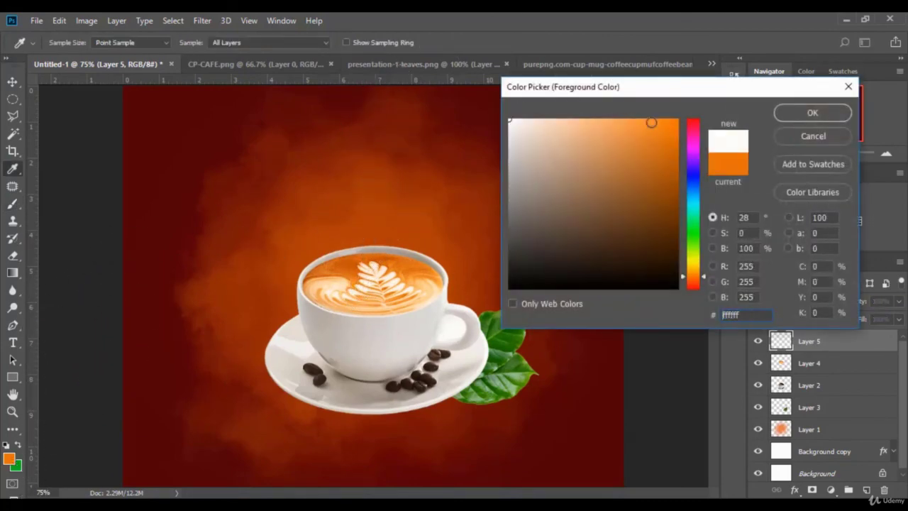
pyautogui.click(811, 114)
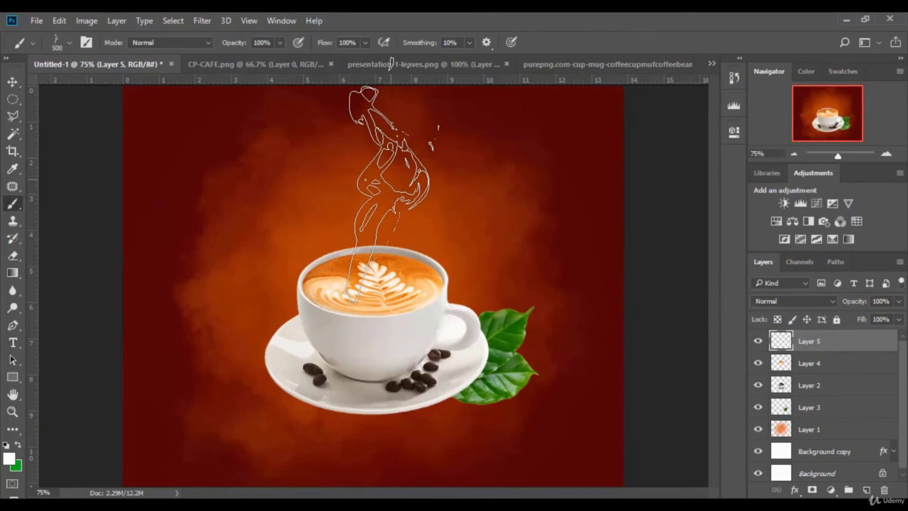
pyautogui.click(408, 206)
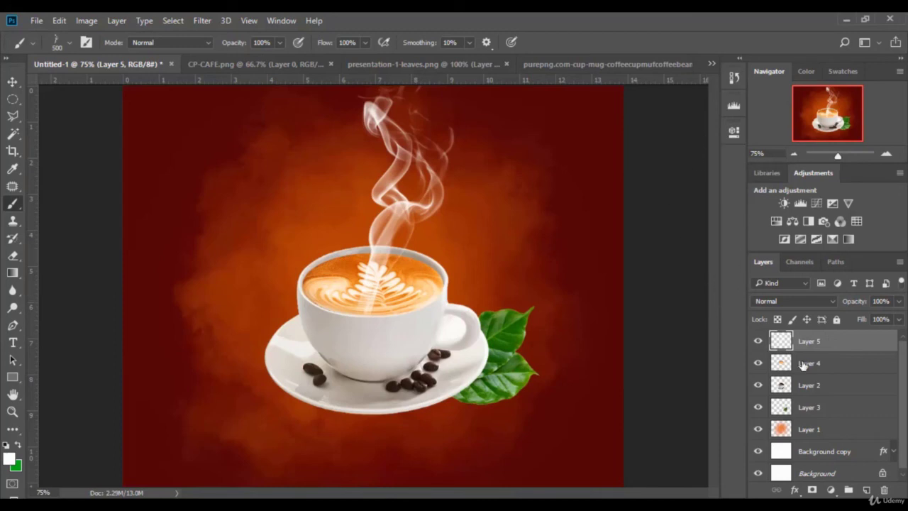
pyautogui.click(900, 302)
# - Lower Layer 5 opacity to 61%, pick the Eraser, and zoom the view to 70%
pyautogui.moveTo(892, 323); pyautogui.dragTo(874, 321)
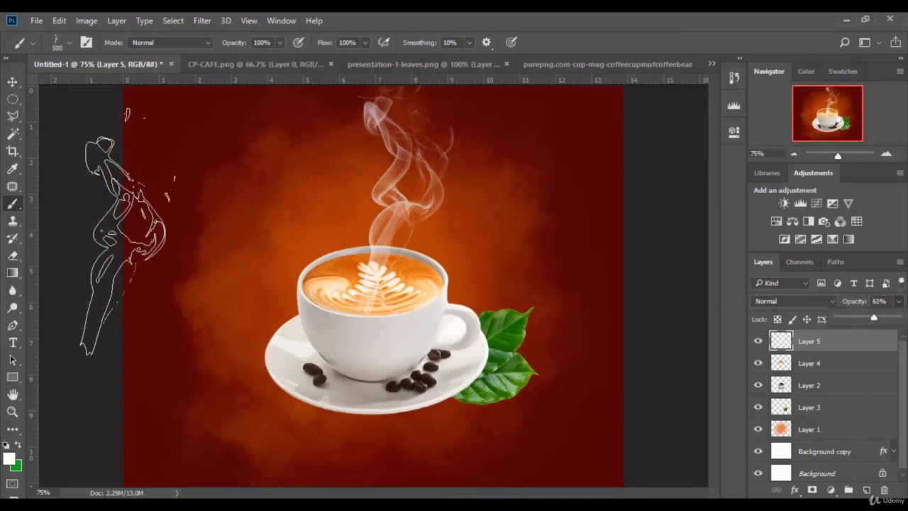
pyautogui.click(12, 257)
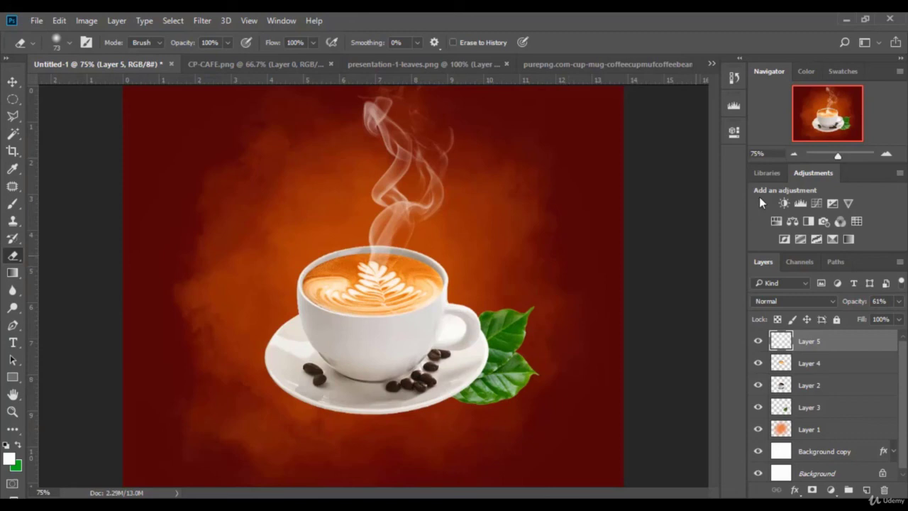
pyautogui.click(773, 156)
pyautogui.write('70')
pyautogui.press('Return')
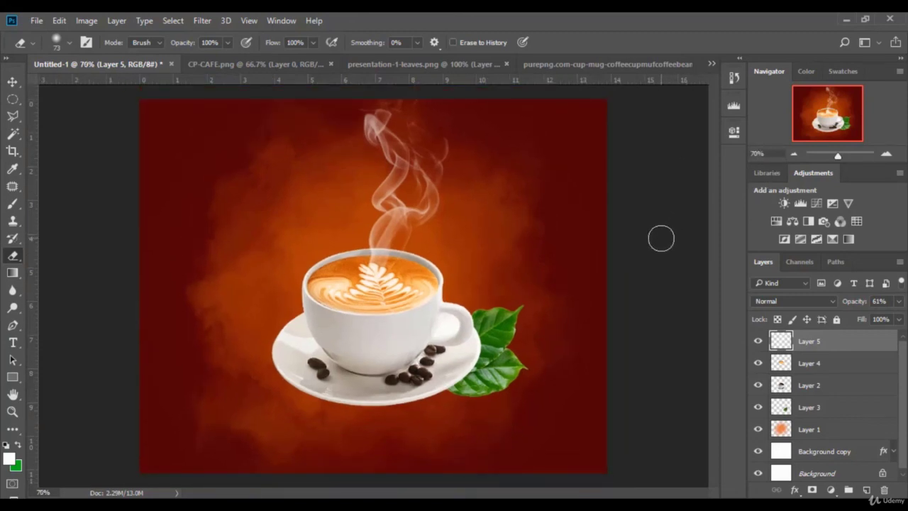